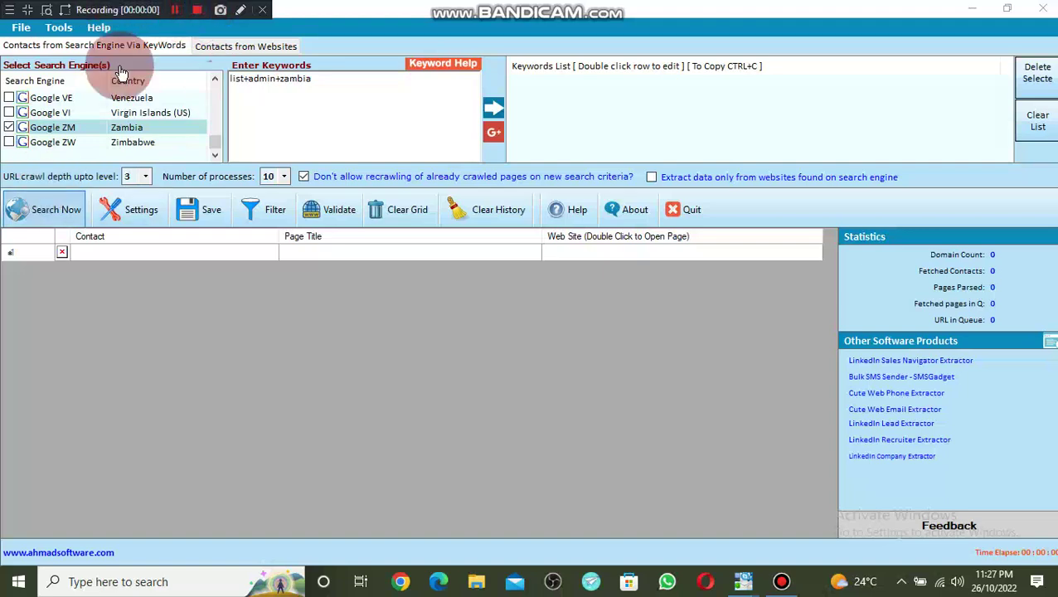
Step: Decline recovering the last search, close Top Lead Extractor, and relaunch it from the desktop
click(977, 8)
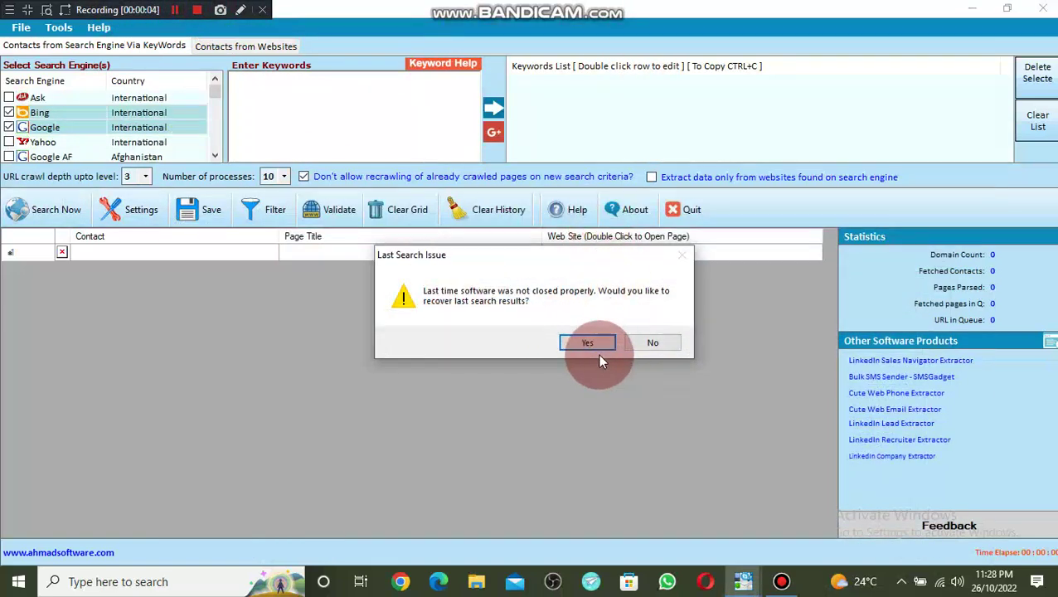
click(636, 344)
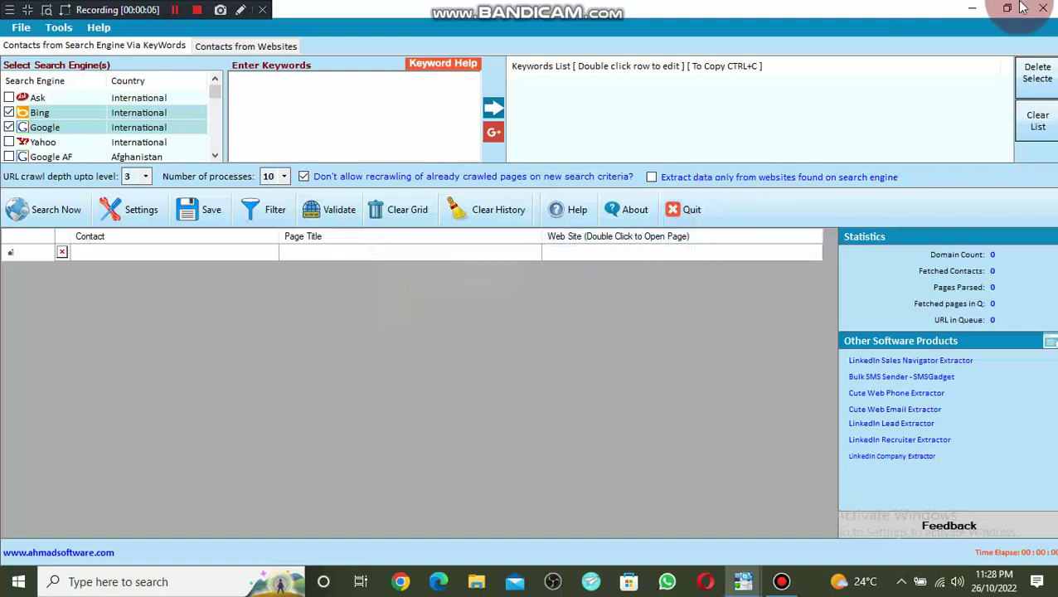
click(981, 9)
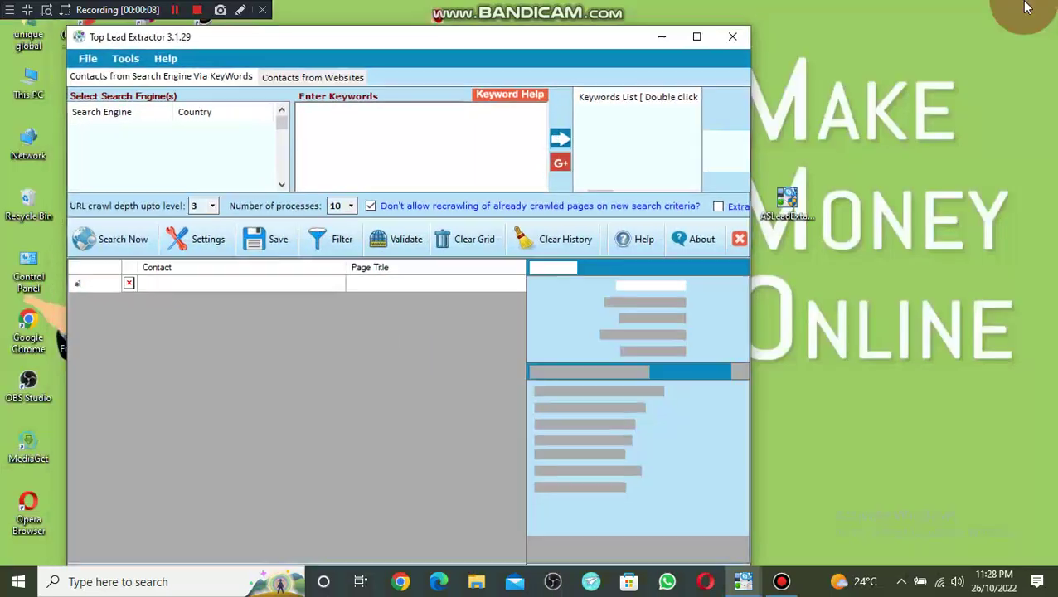
click(733, 36)
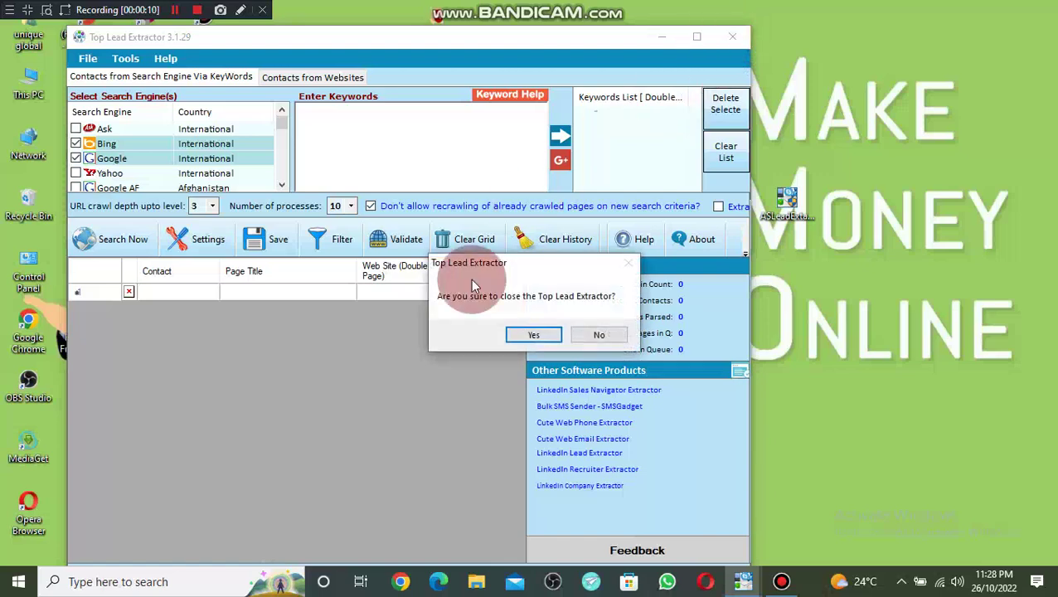
click(506, 336)
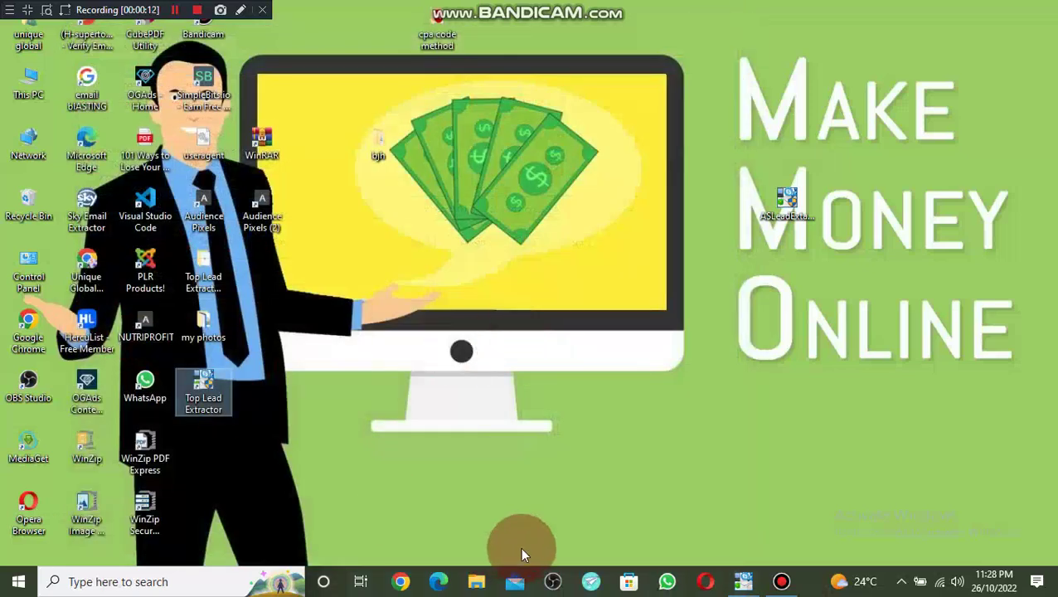
double_click(213, 407)
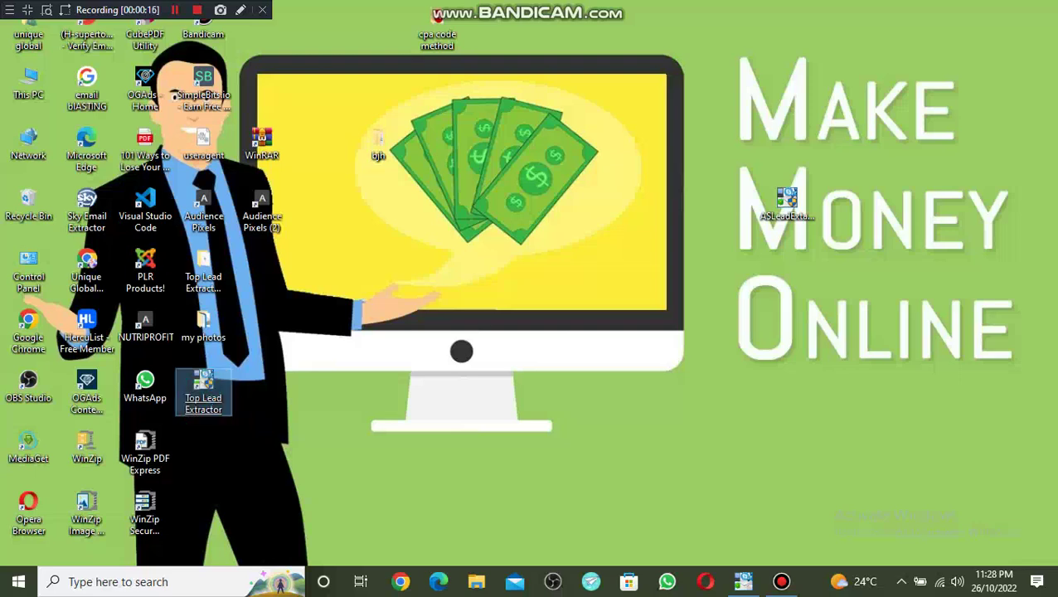
click(431, 394)
Step: Scroll the Select Search Engine(s) list and tick Google US (USA) as a search engine
click(390, 356)
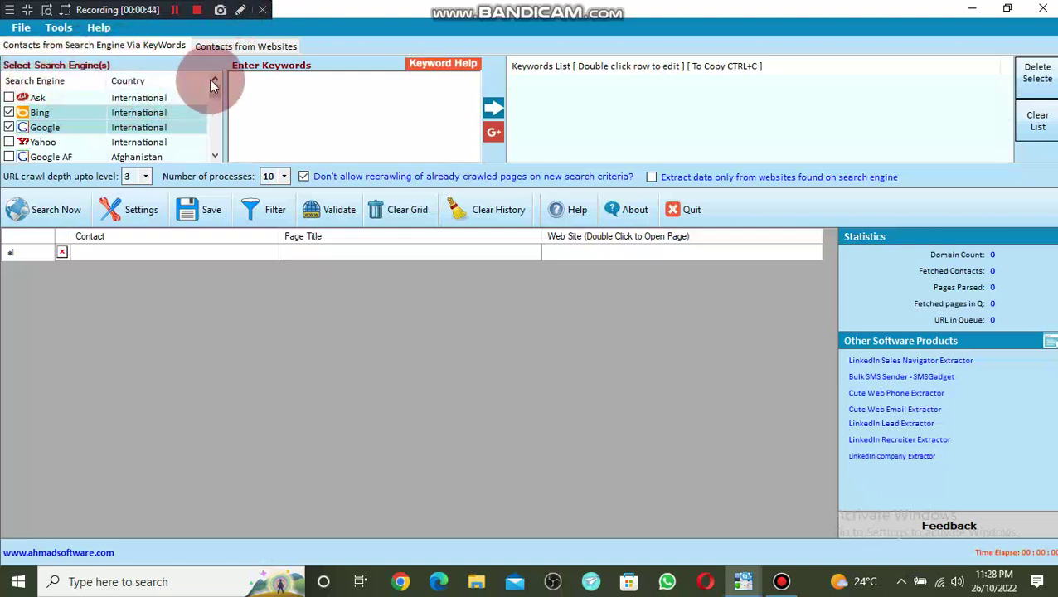
drag(213, 81, 211, 133)
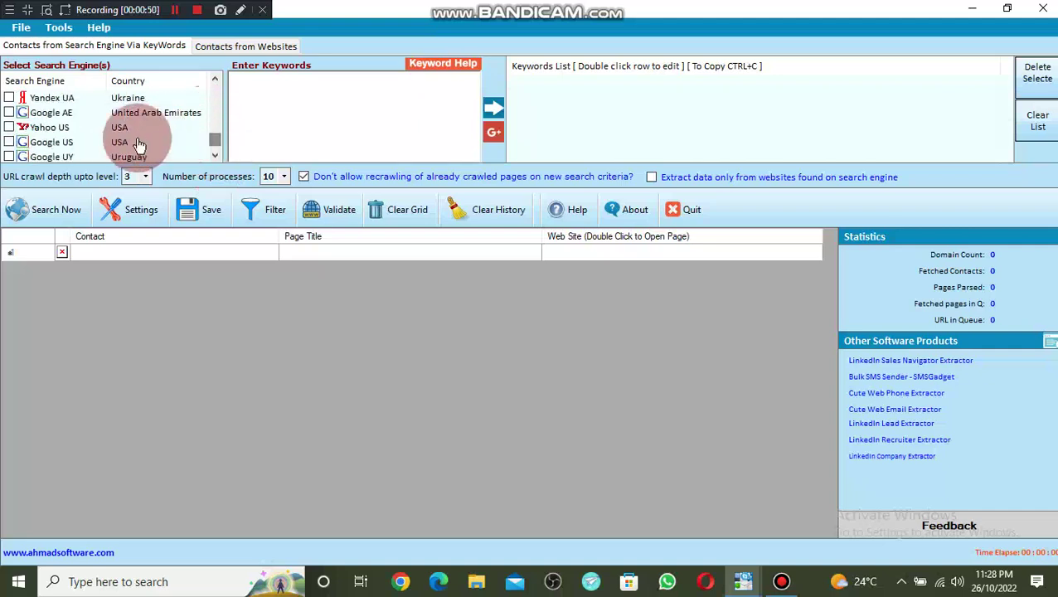
click(114, 147)
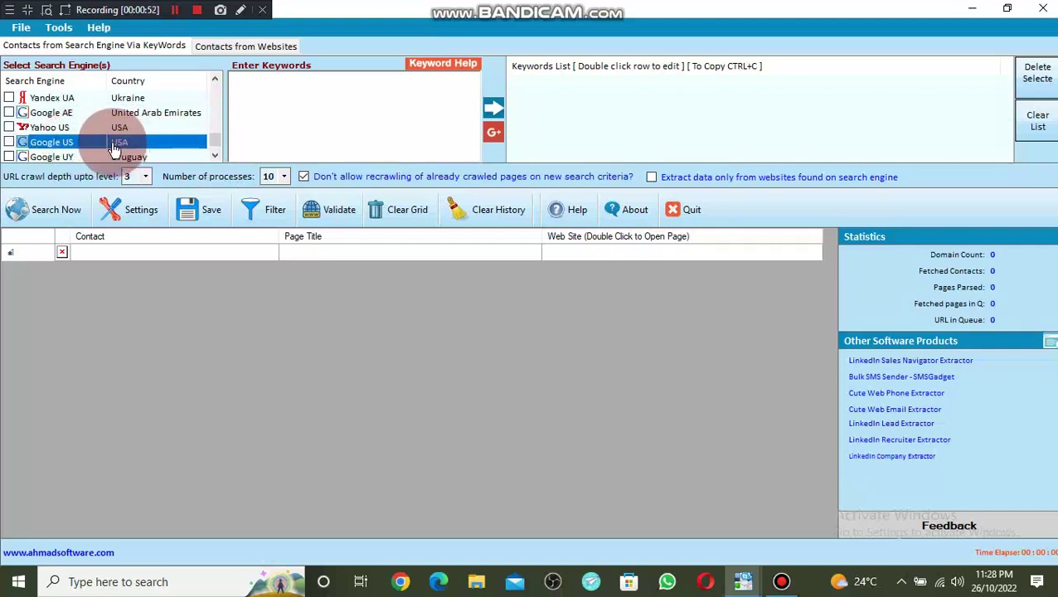
click(10, 143)
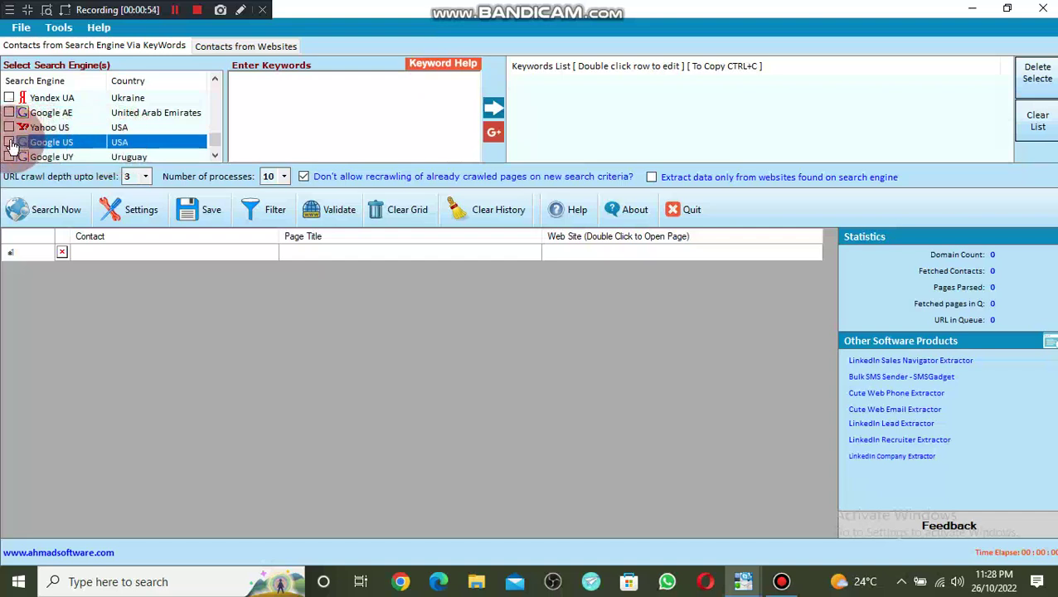
click(9, 148)
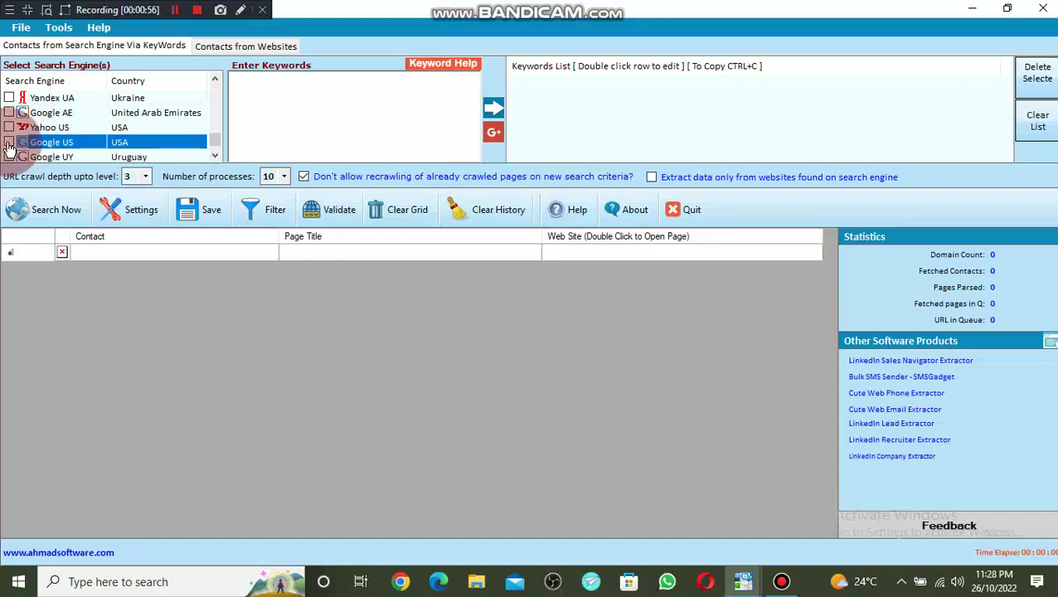
click(29, 145)
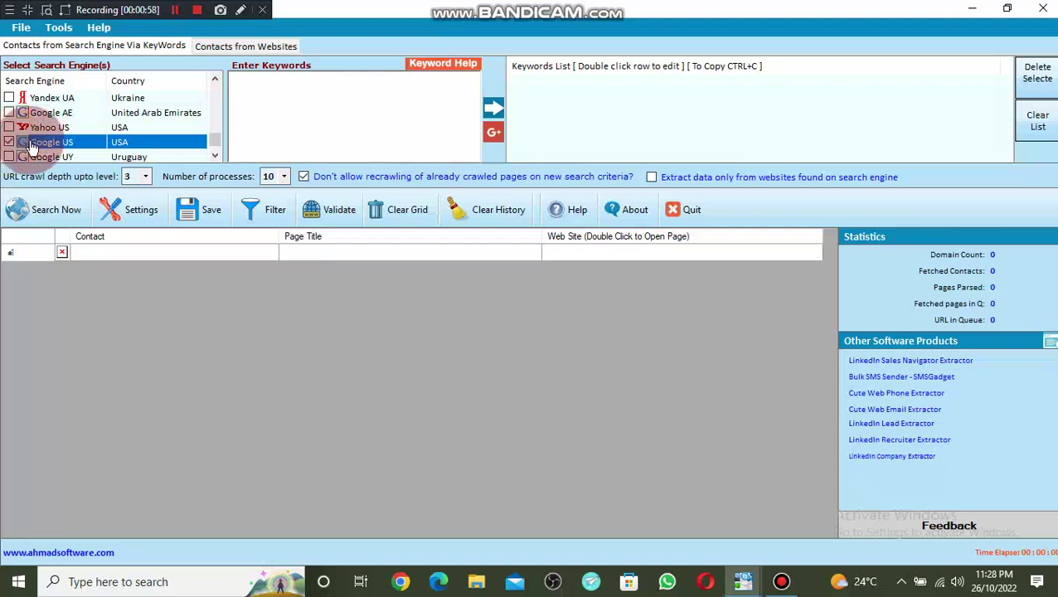
click(271, 95)
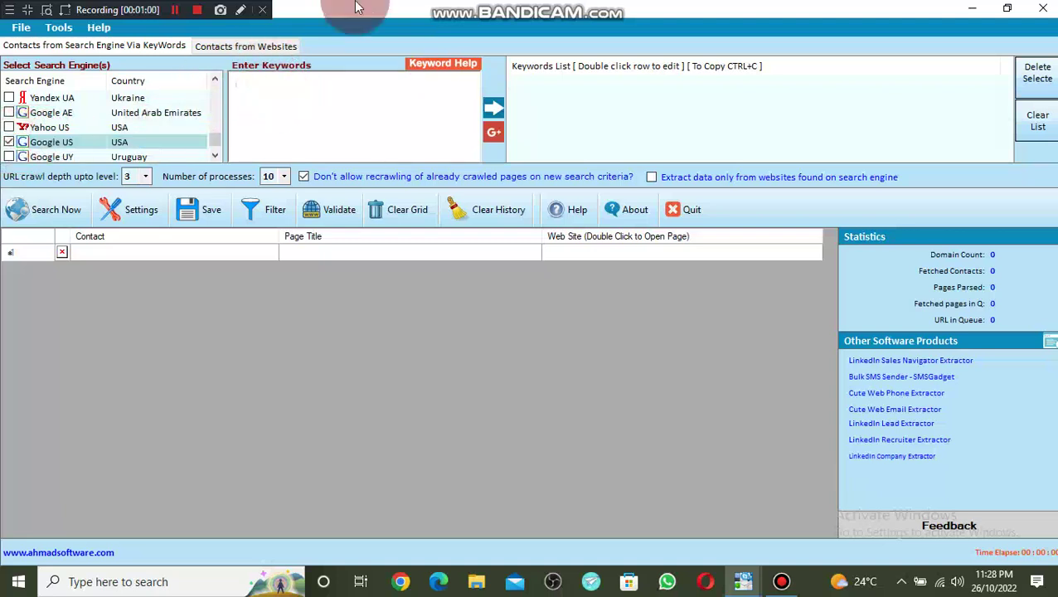
Step: Enter the keyword list+makemoney+usa and move it into the Keywords List
click(319, 68)
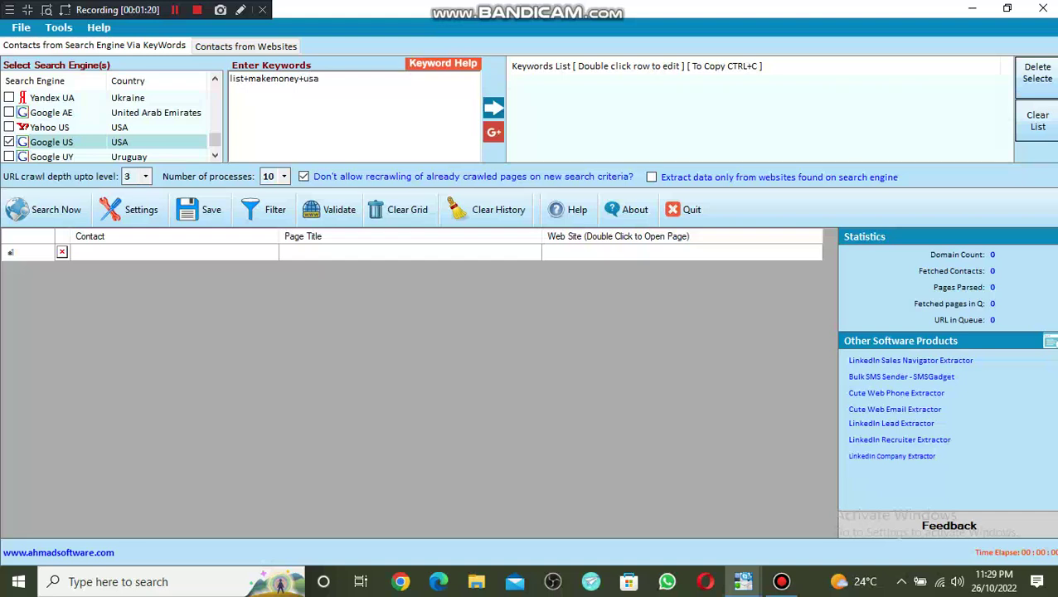
drag(342, 83, 233, 97)
click(320, 91)
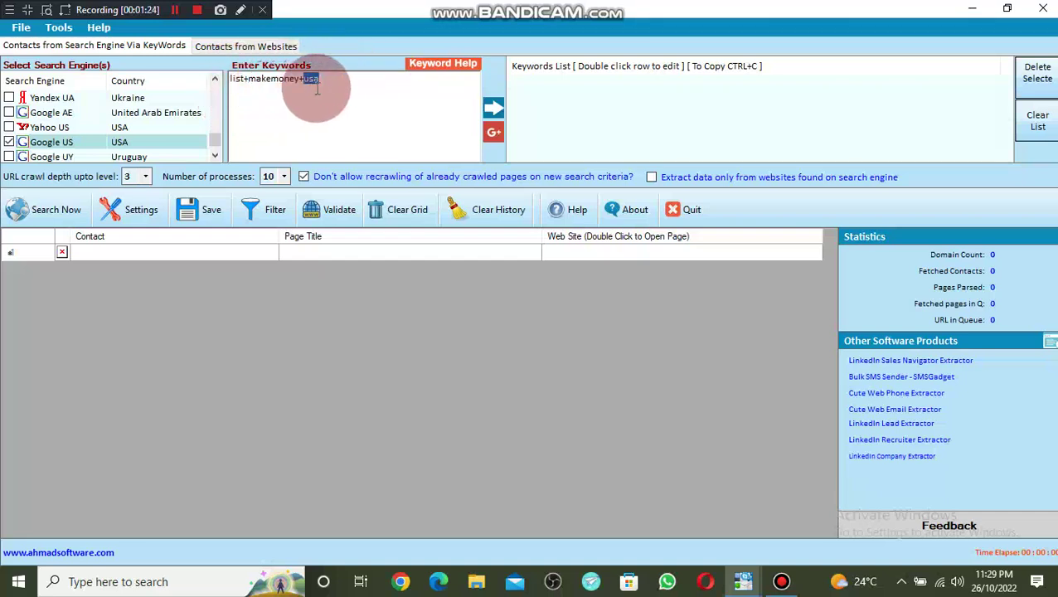
click(492, 109)
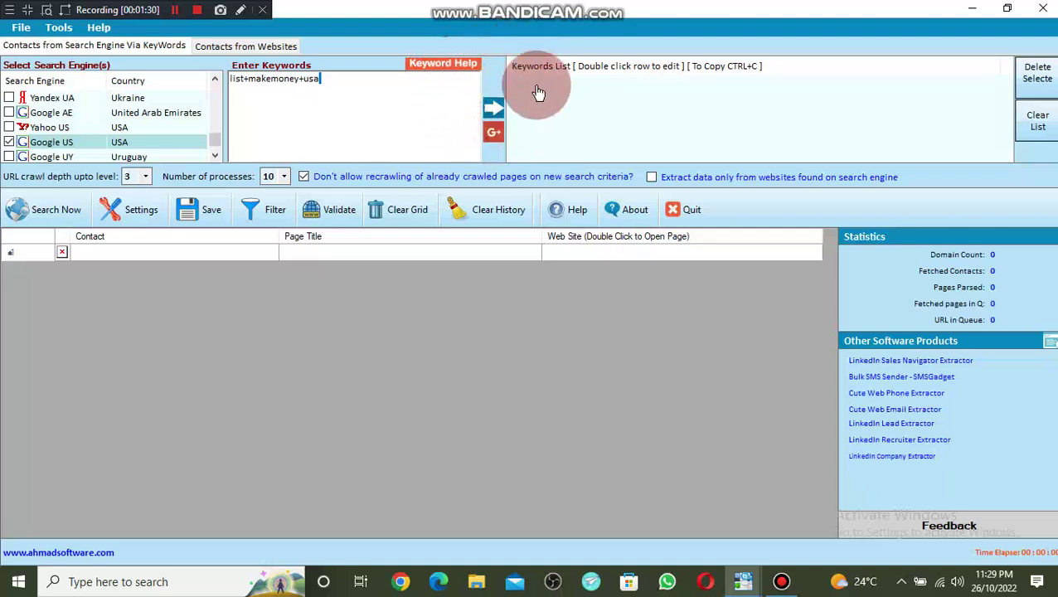
click(494, 107)
click(274, 80)
click(610, 84)
click(489, 106)
click(421, 135)
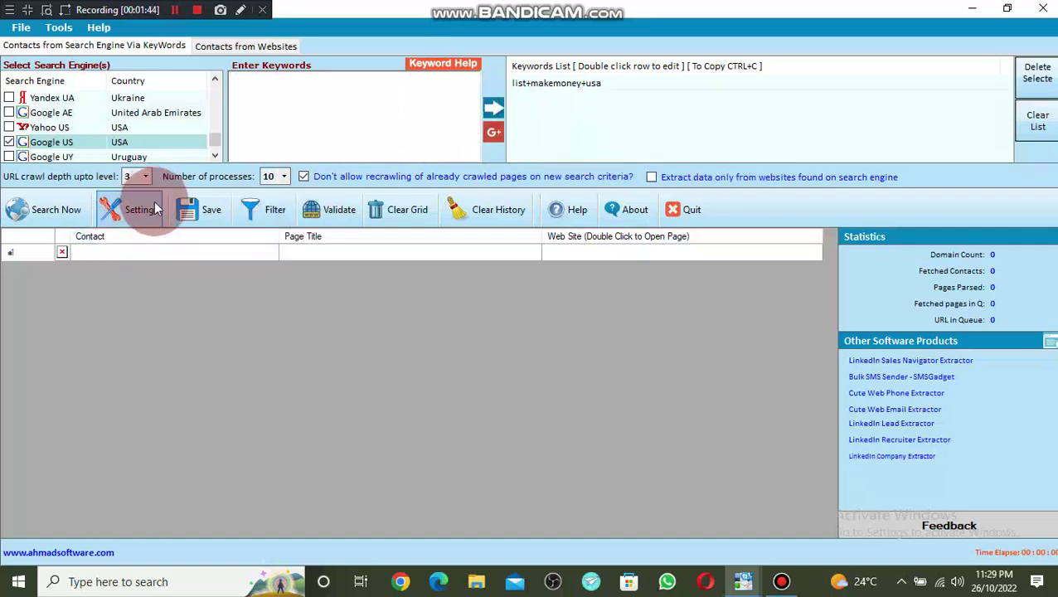
Step: In Settings > Contacts Types, untick Fax Number and Skype, keep Email Address, and apply
click(133, 210)
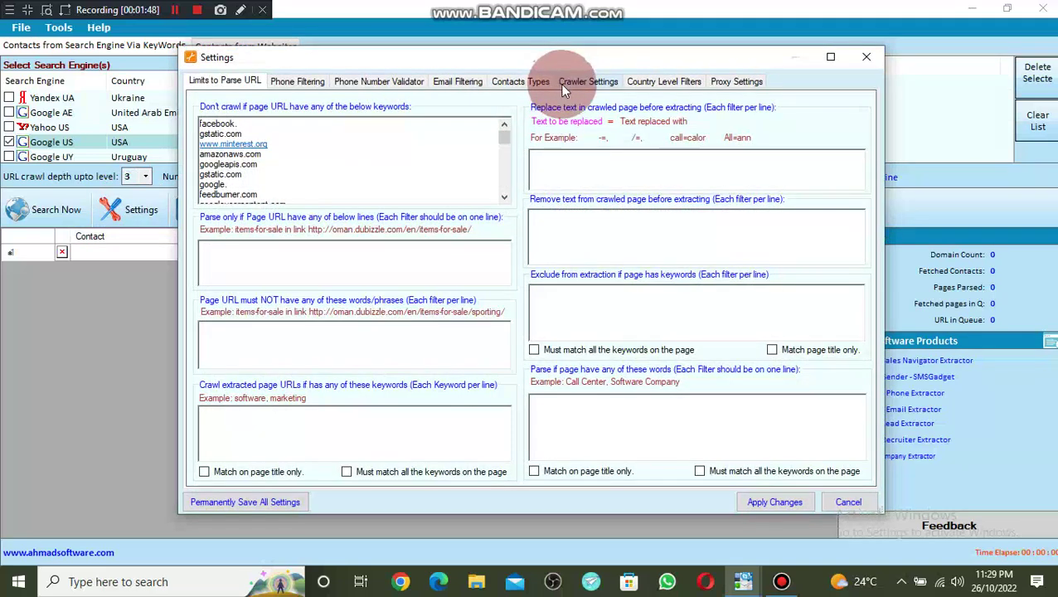
click(528, 84)
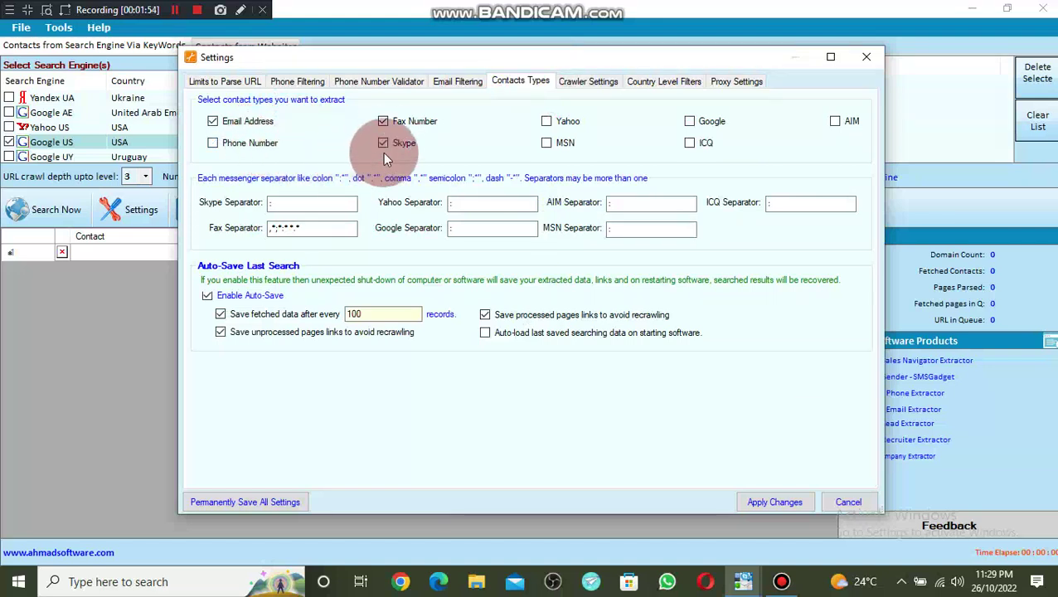
click(383, 121)
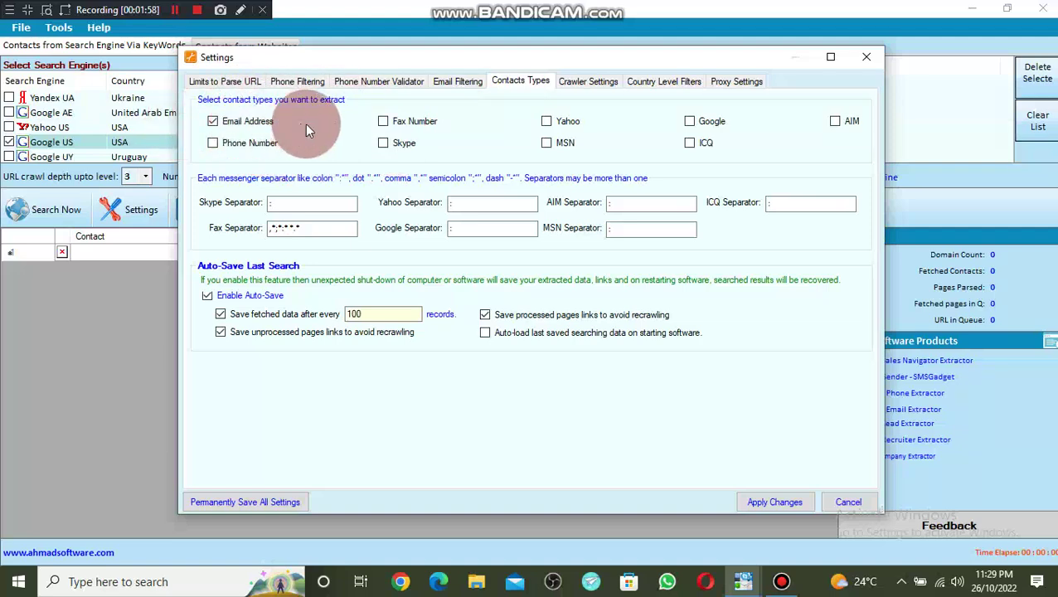
click(775, 503)
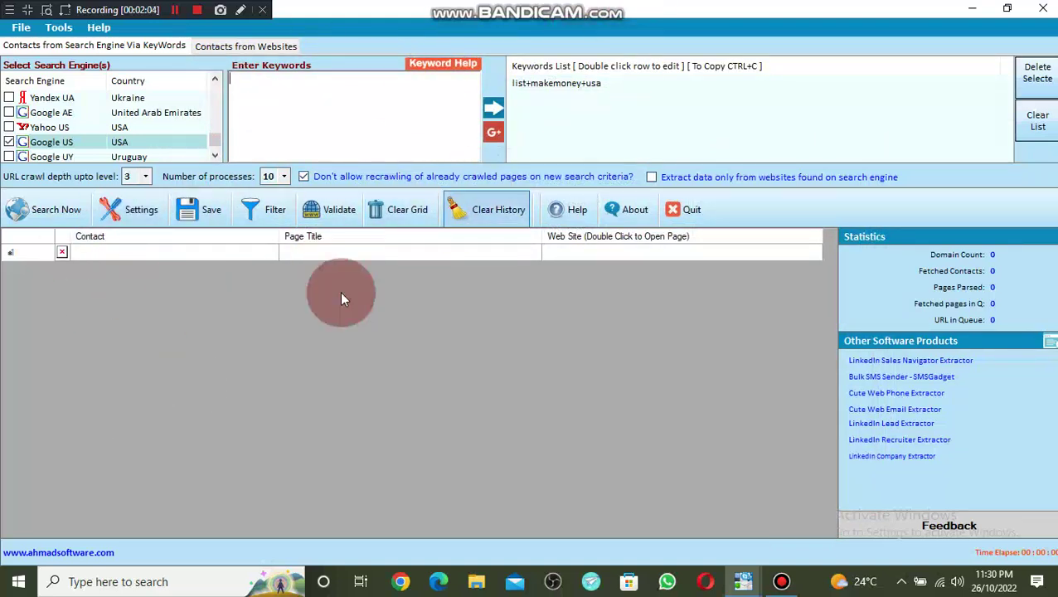
Step: Start the Google US search and let email extraction run to about 173 contacts
click(48, 210)
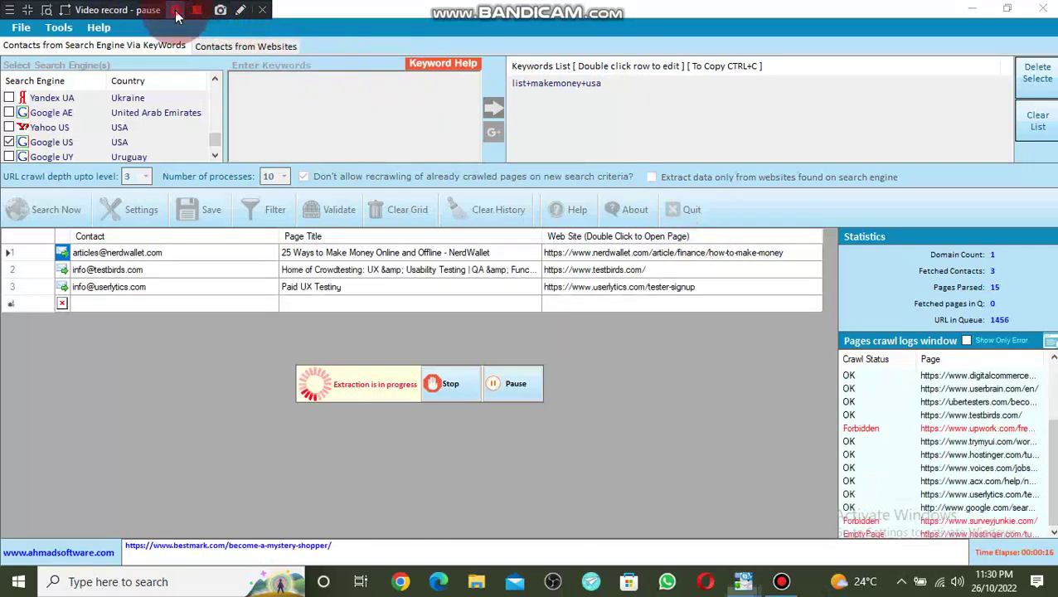
click(177, 15)
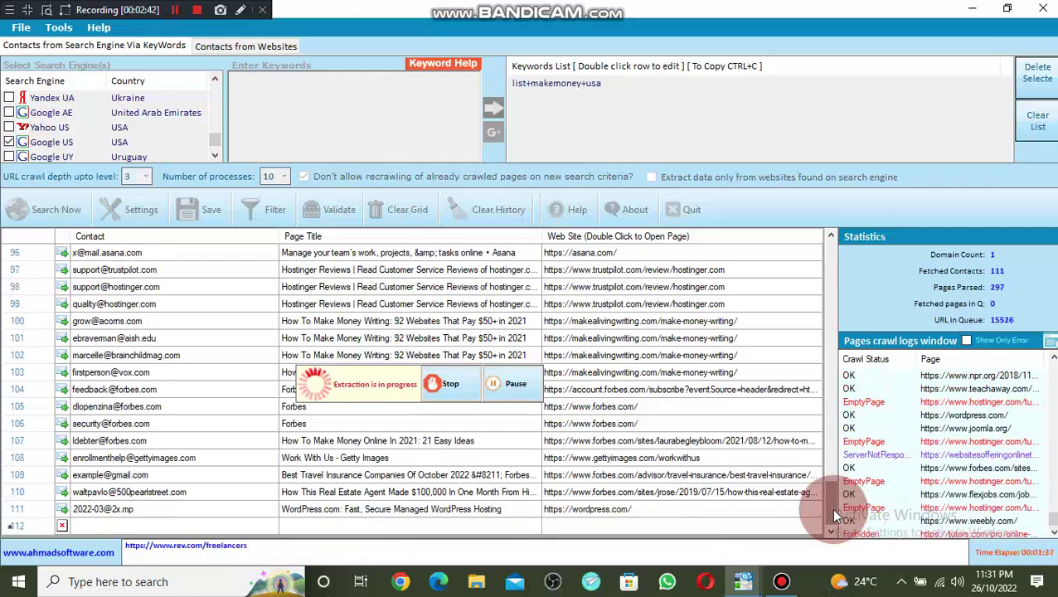
mouse_move(831, 507)
mouse_down()
mouse_move(821, 349)
mouse_move(836, 504)
mouse_up()
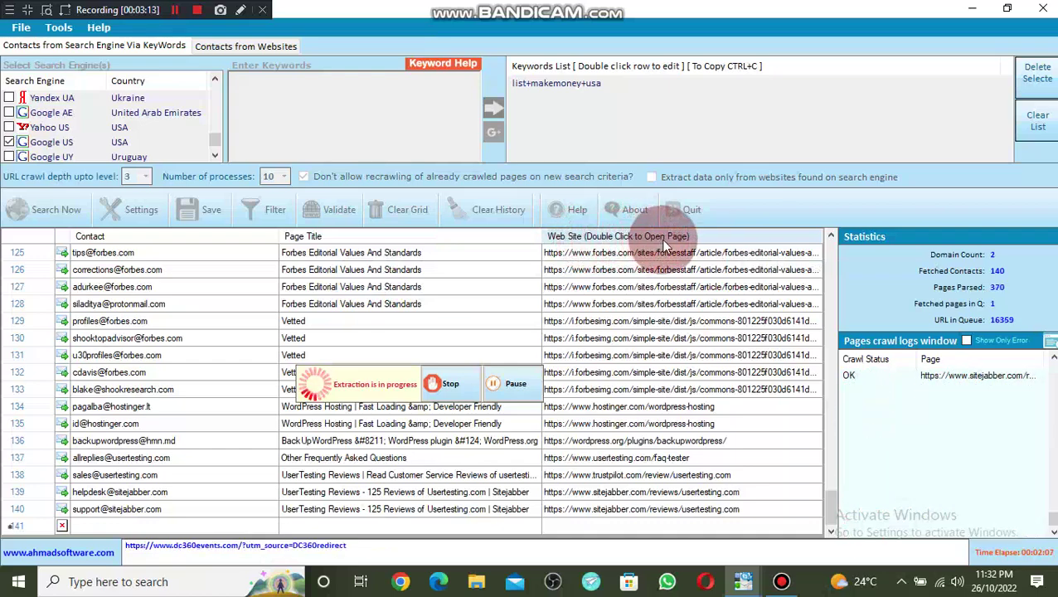
click(548, 252)
Step: Stop the running extraction and confirm, leaving 181 email contacts in the grid
drag(547, 259, 689, 249)
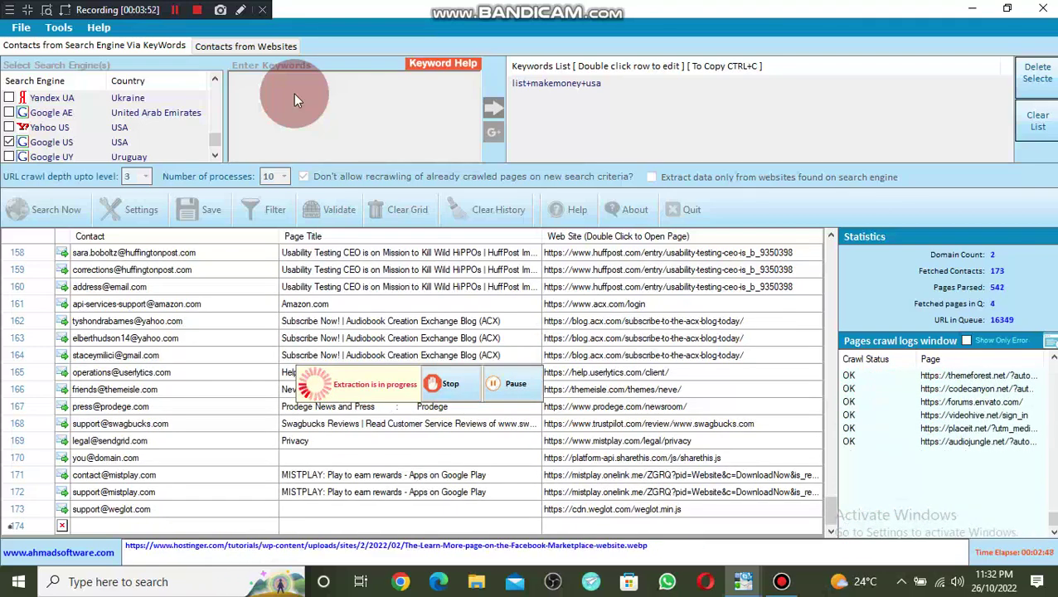
click(448, 386)
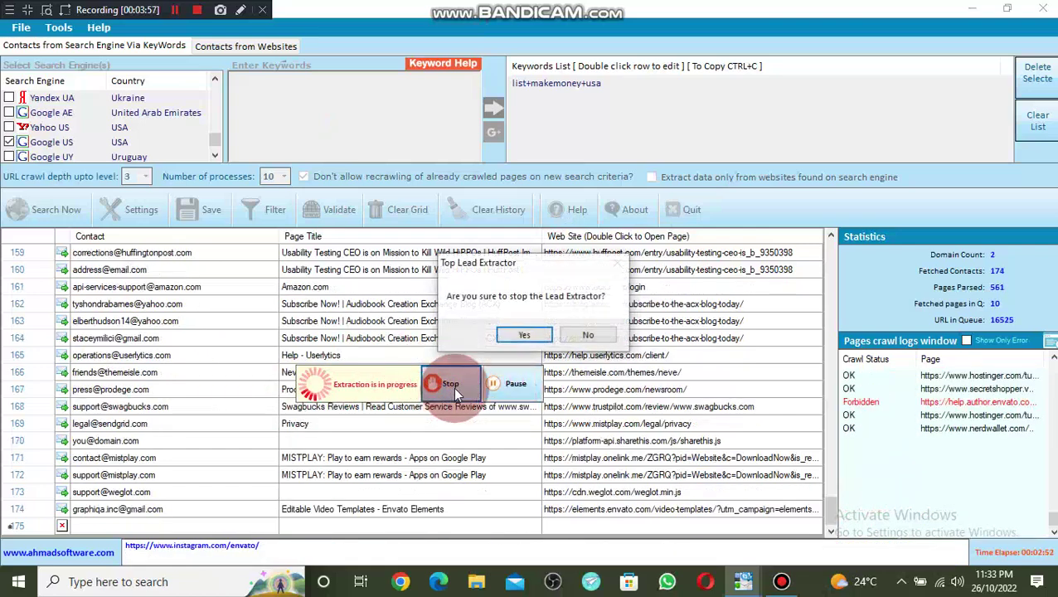
click(527, 332)
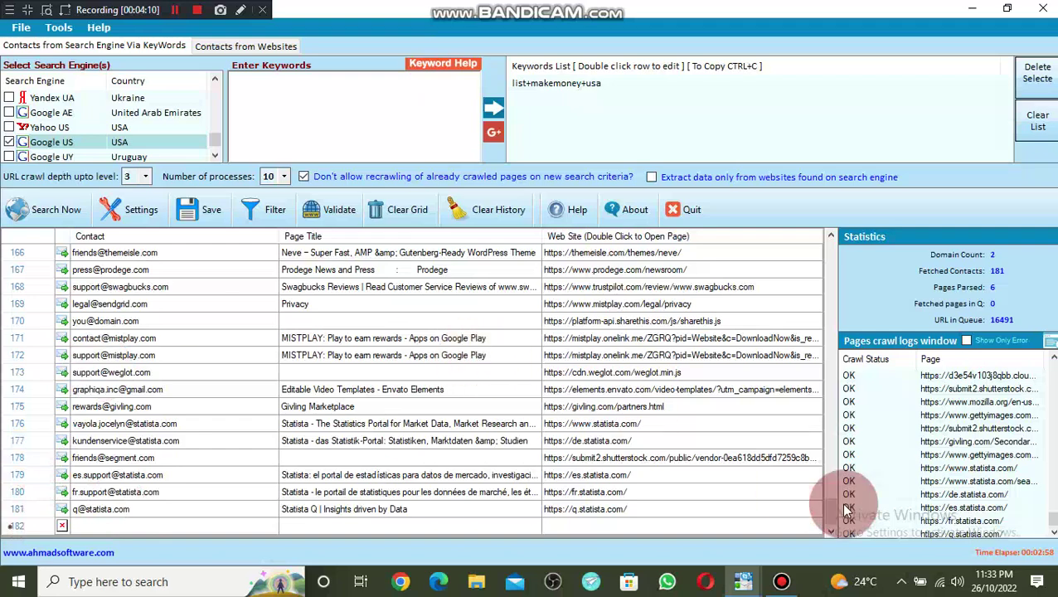
drag(835, 506, 326, 233)
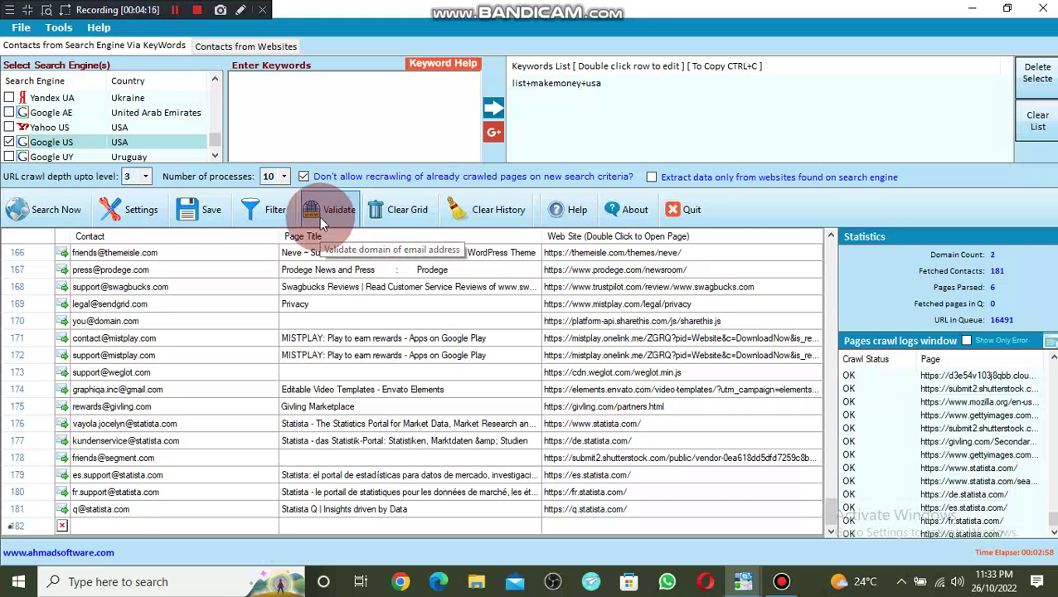
Step: Validate the email domains, removing 24 invalid addresses, and dismiss the validation report
click(319, 217)
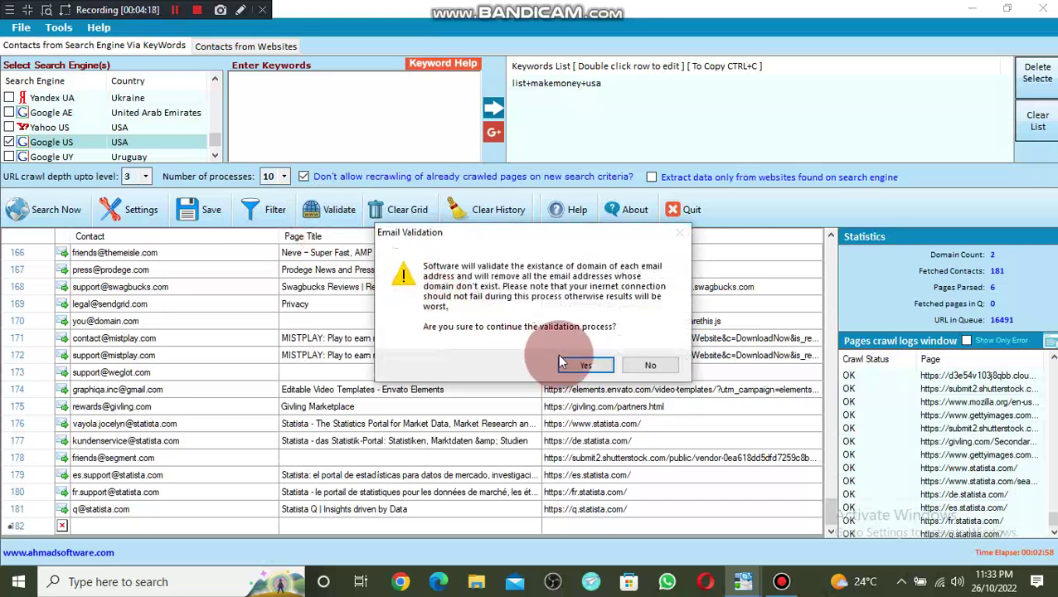
click(581, 366)
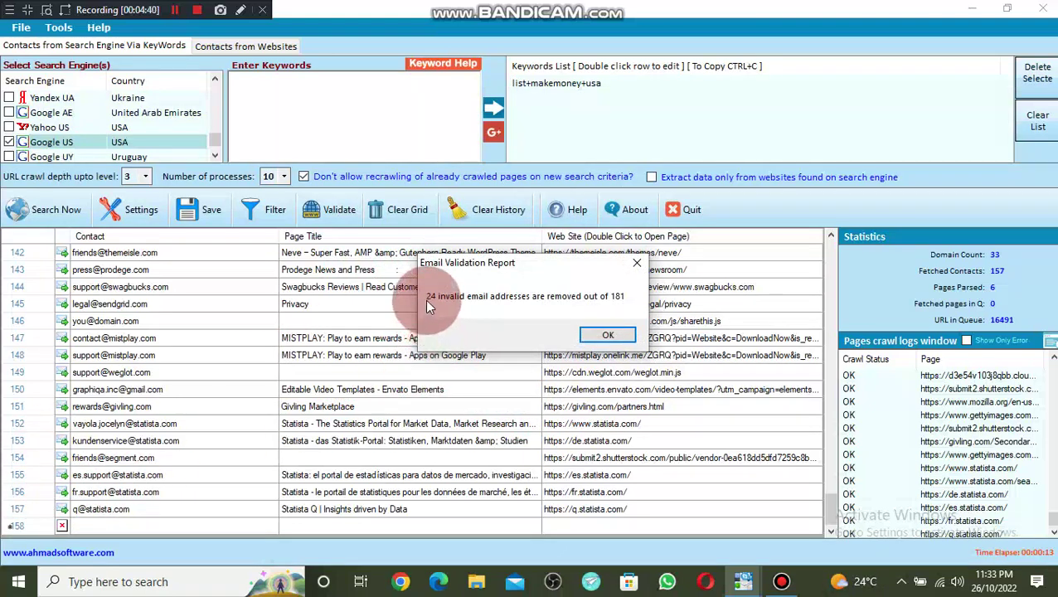
click(607, 335)
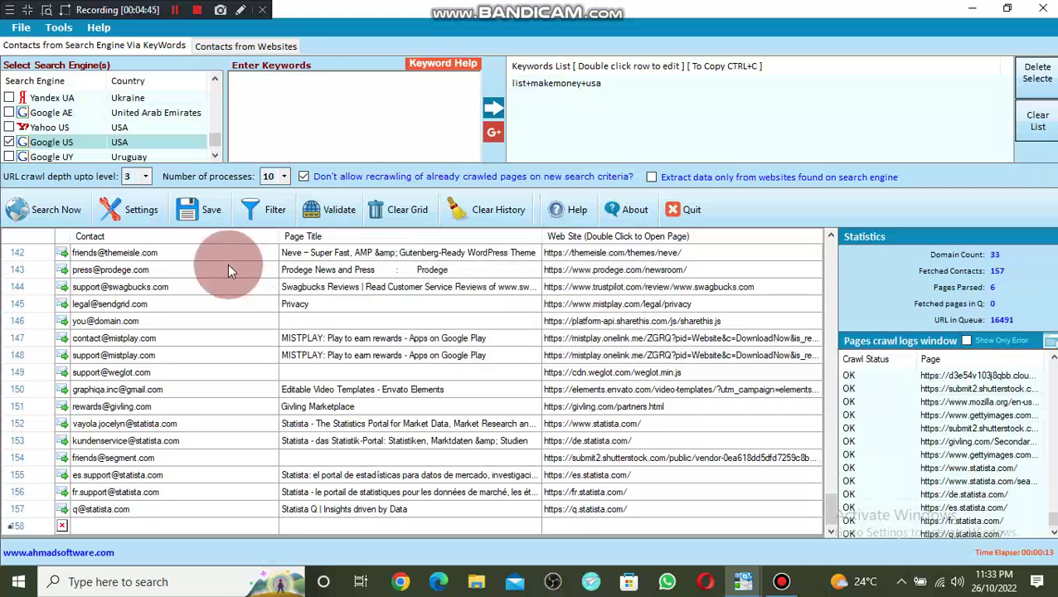
Step: Set the export to Email Address only, leaving out Website URL, and proceed to Save As
click(208, 207)
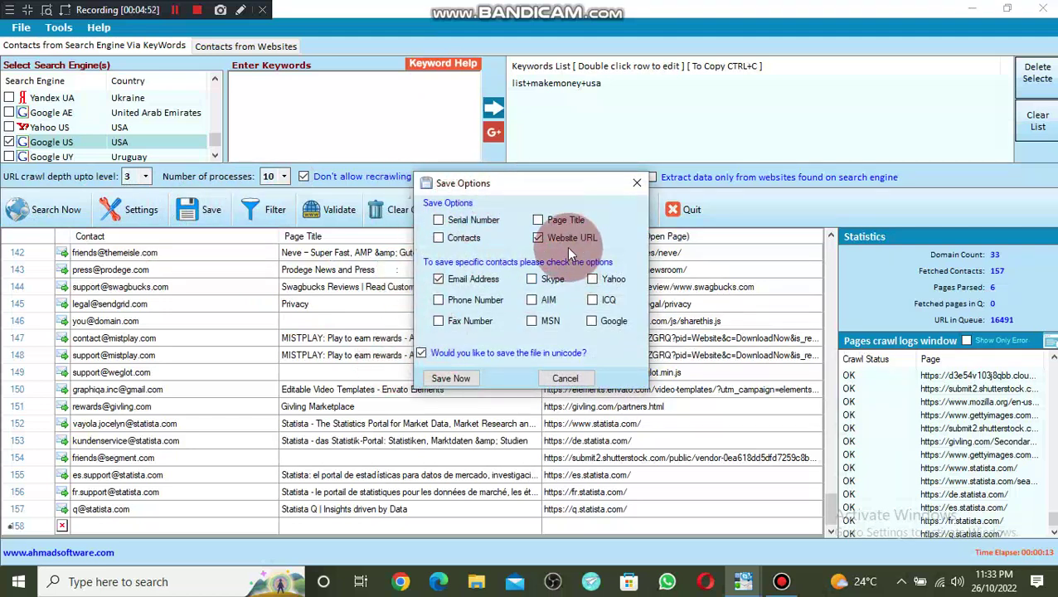
click(539, 238)
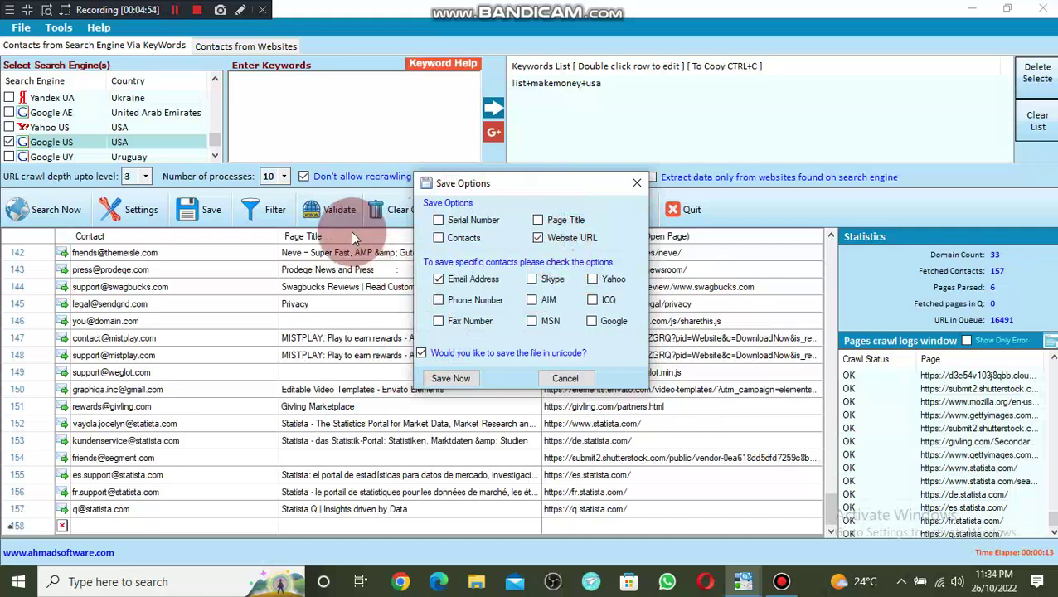
click(637, 182)
drag(576, 252, 696, 344)
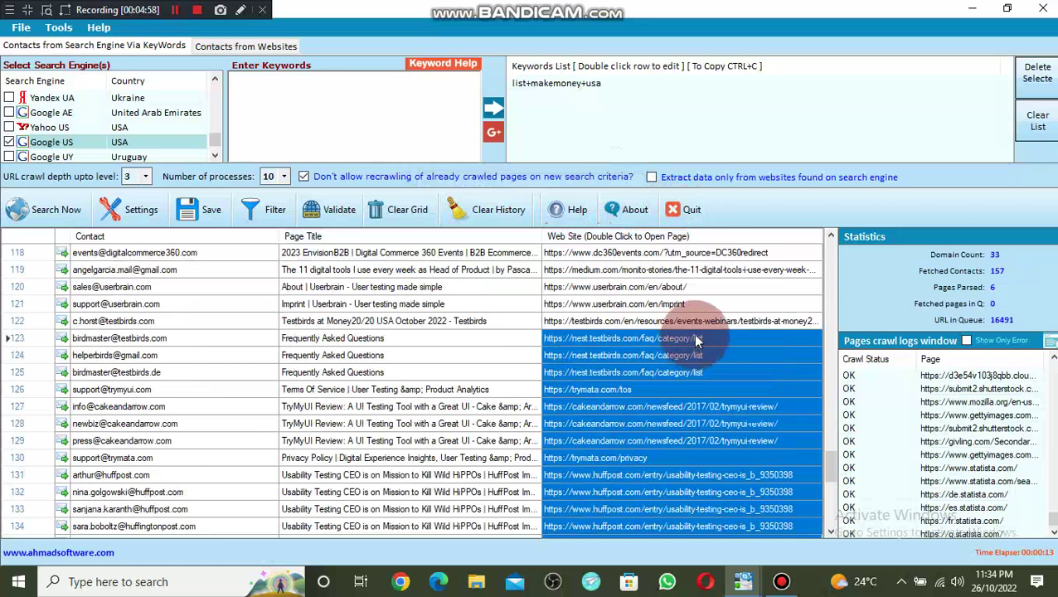
click(712, 302)
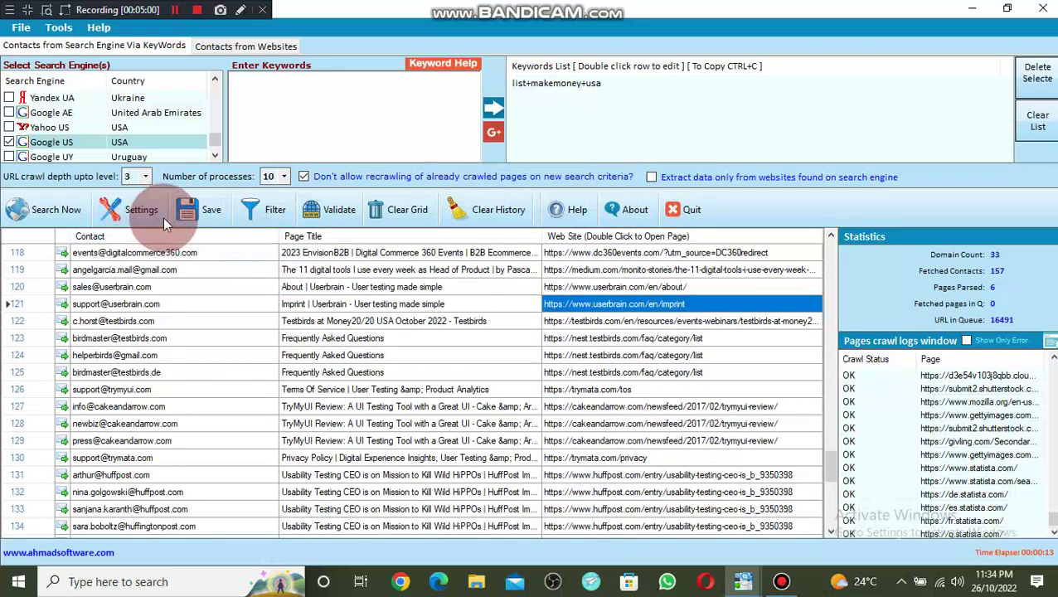
click(203, 211)
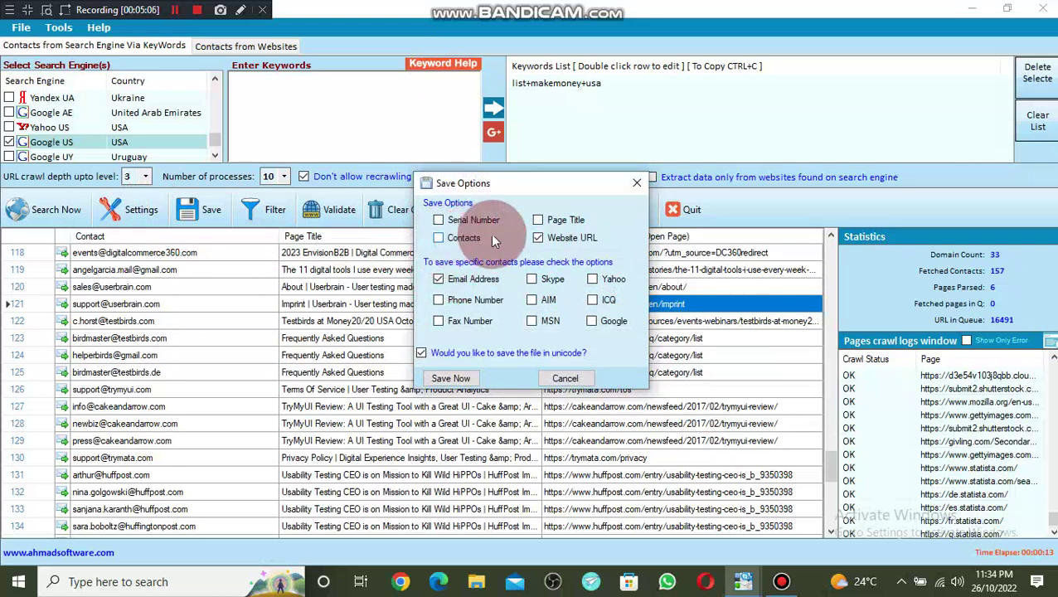
click(537, 237)
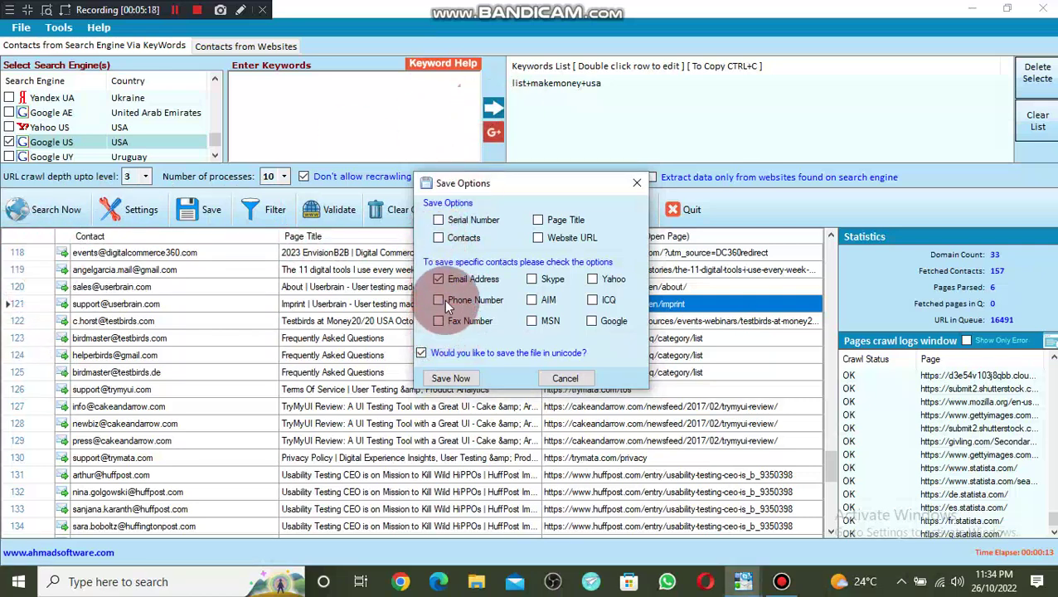
click(451, 379)
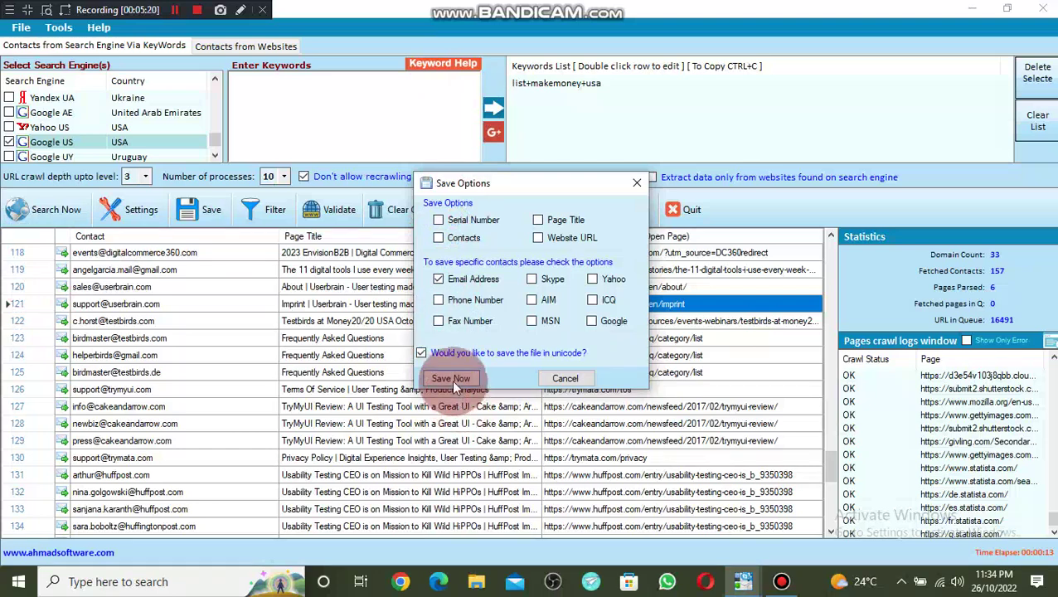
click(573, 337)
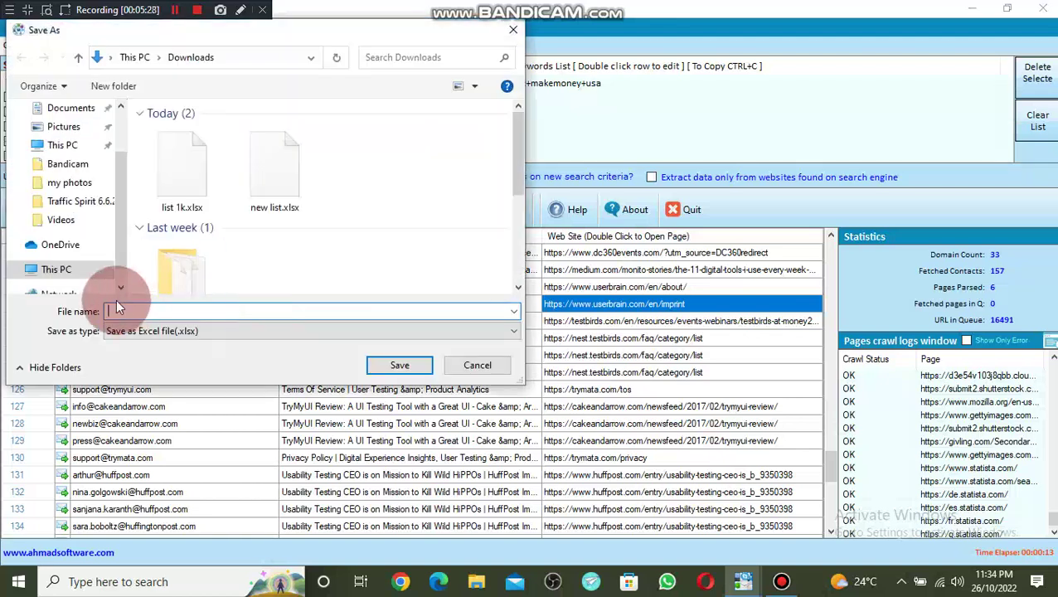
Step: Save the contacts as the Excel file 'my new list' in Downloads
click(148, 312)
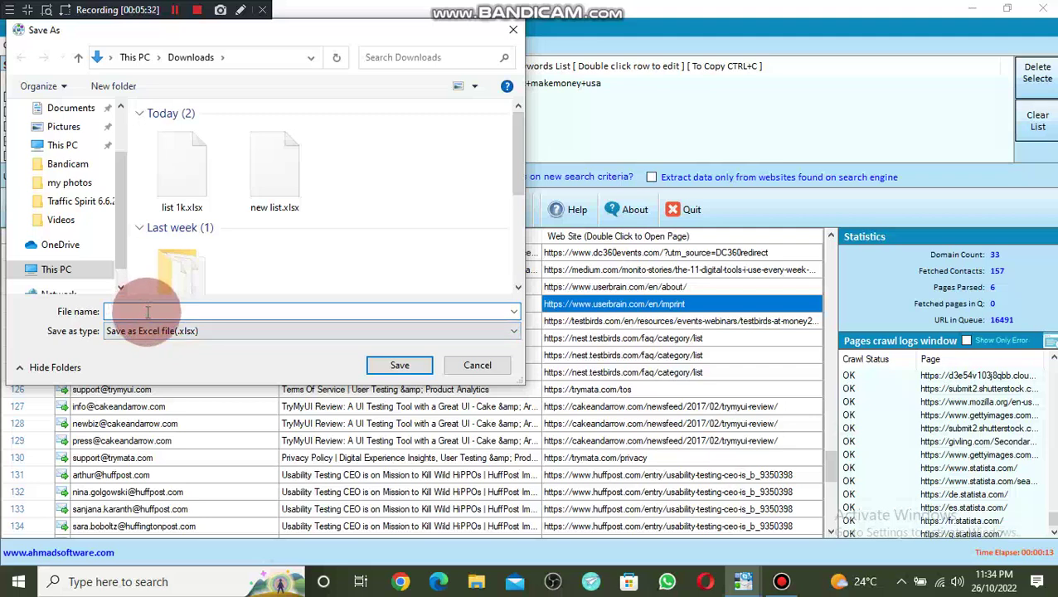
text(my new list)
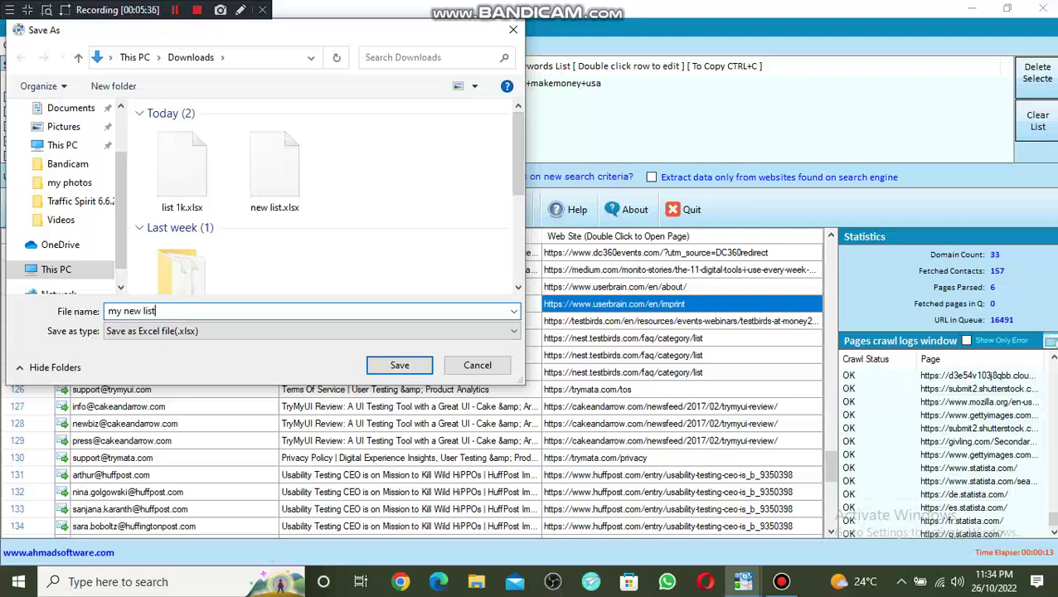
click(387, 364)
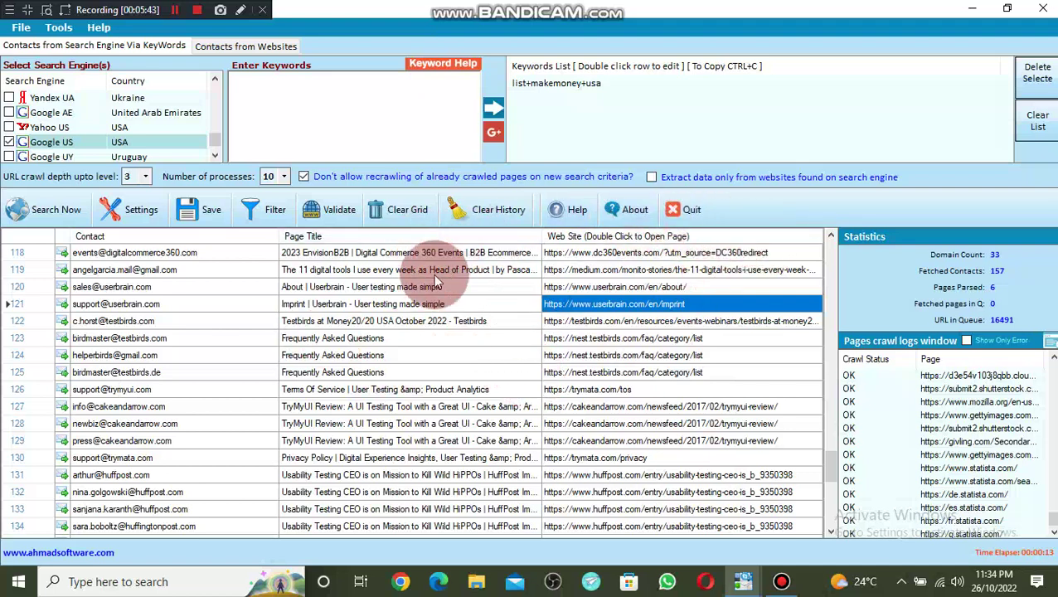
Step: Select all rows, clear the crawled-pages history, and empty the contacts grid, confirming each prompt
drag(56, 239, 32, 272)
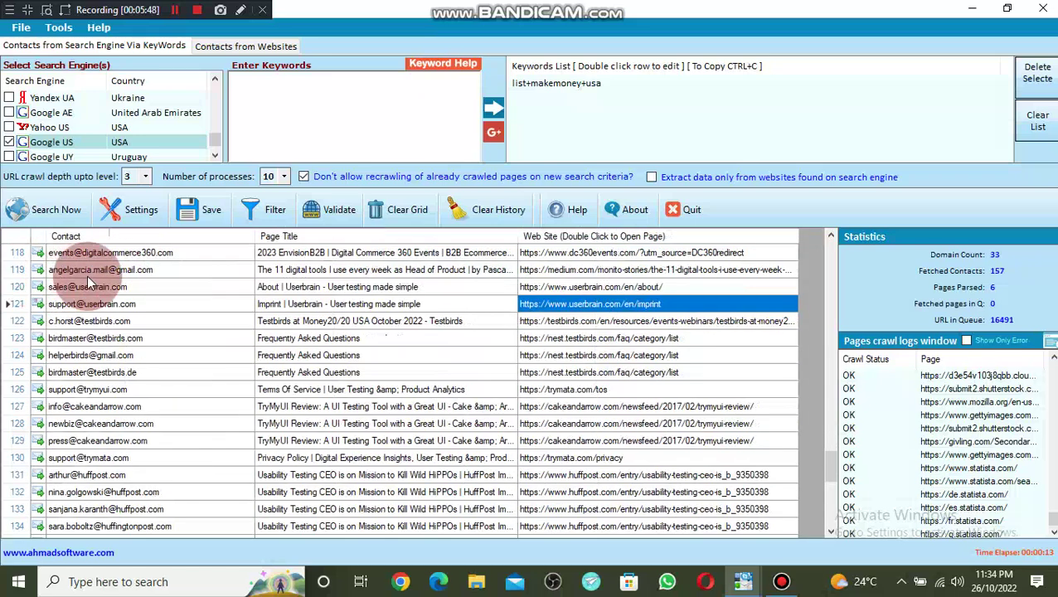
key(ctrl+a)
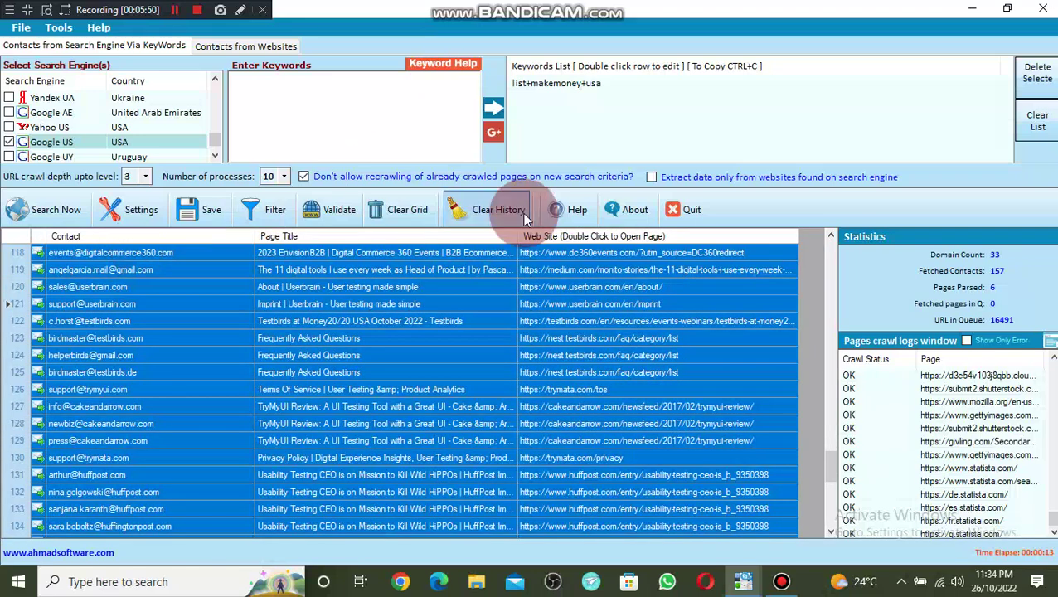
click(476, 218)
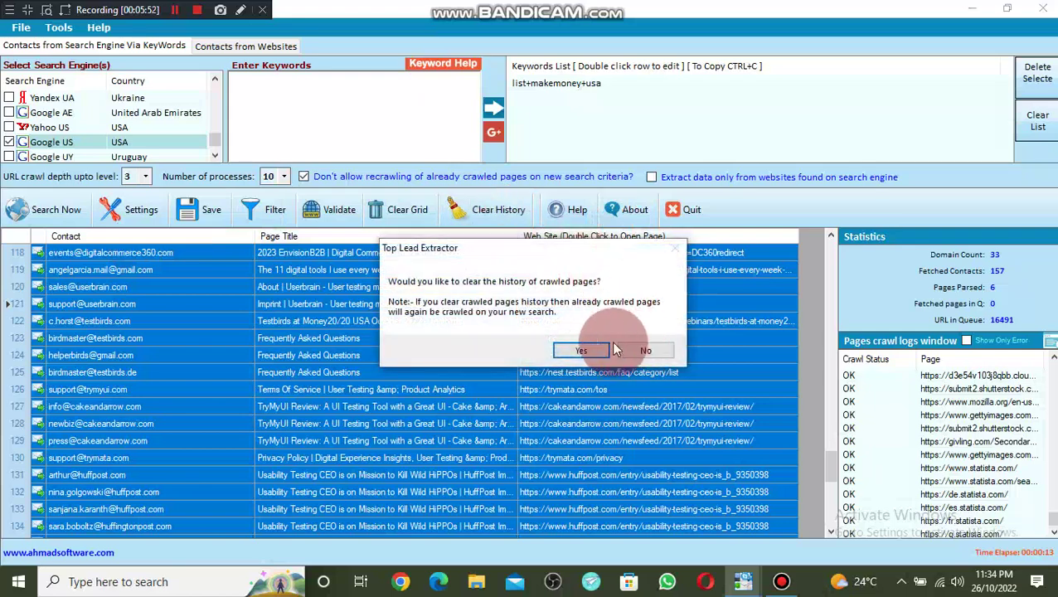
click(593, 349)
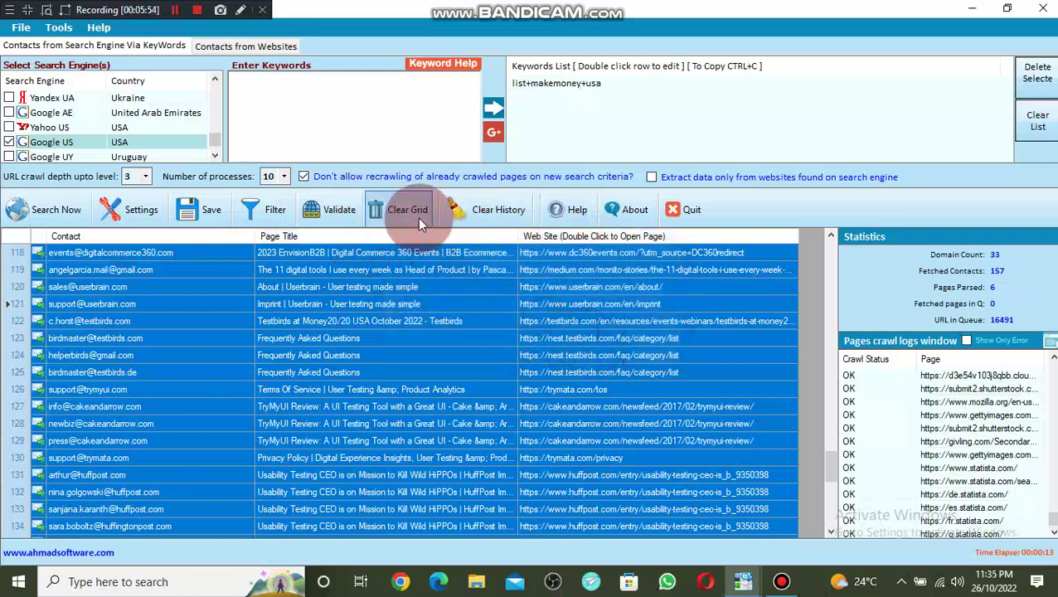
click(383, 213)
click(515, 332)
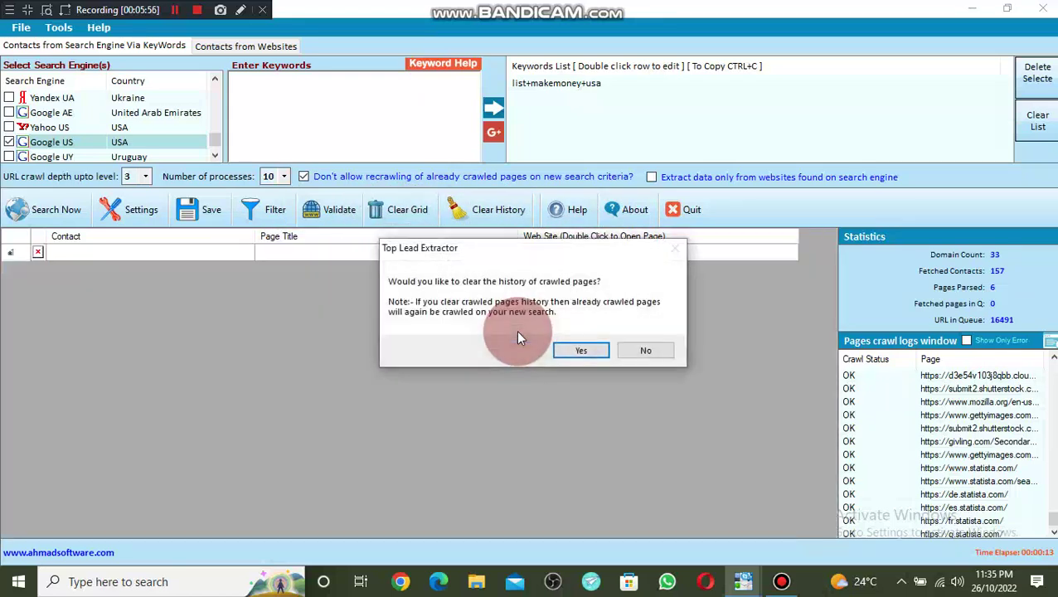
click(593, 351)
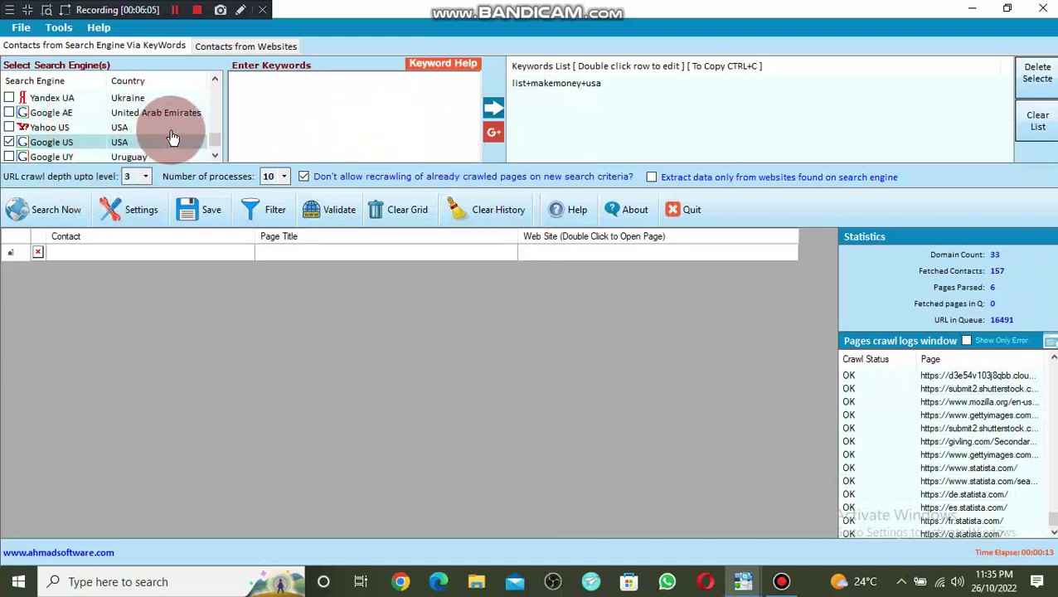
Step: Tick Google NG (Nigeria) as the search engine and bring up the extraction Settings
drag(214, 142, 194, 118)
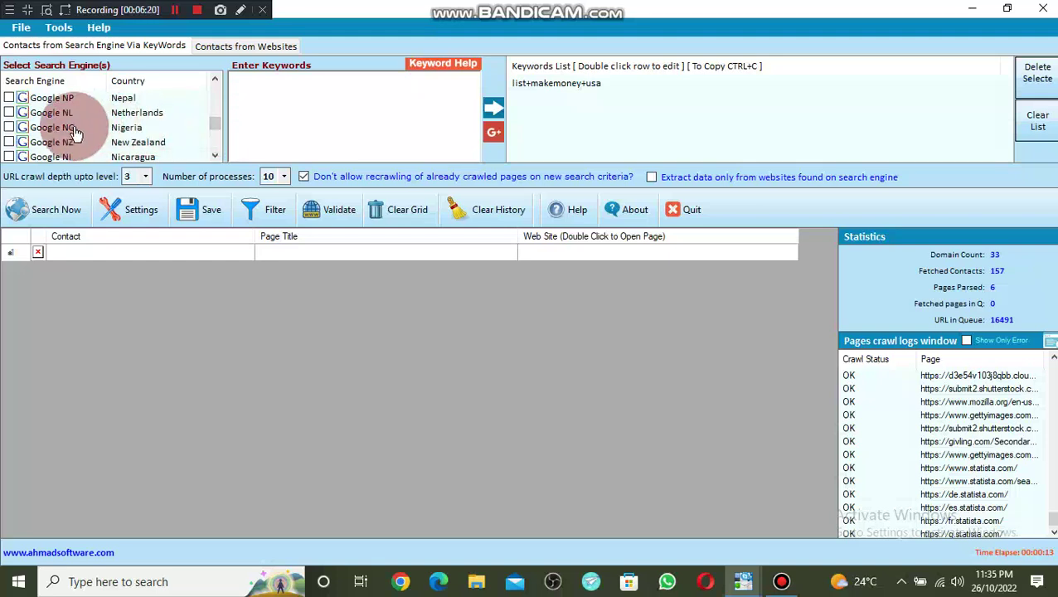
click(131, 132)
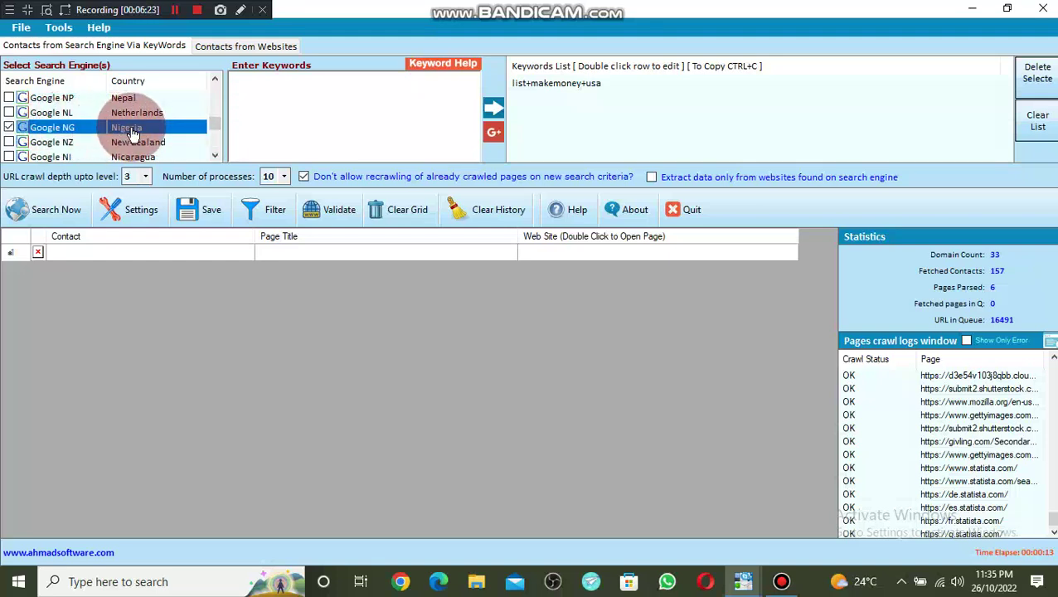
click(134, 213)
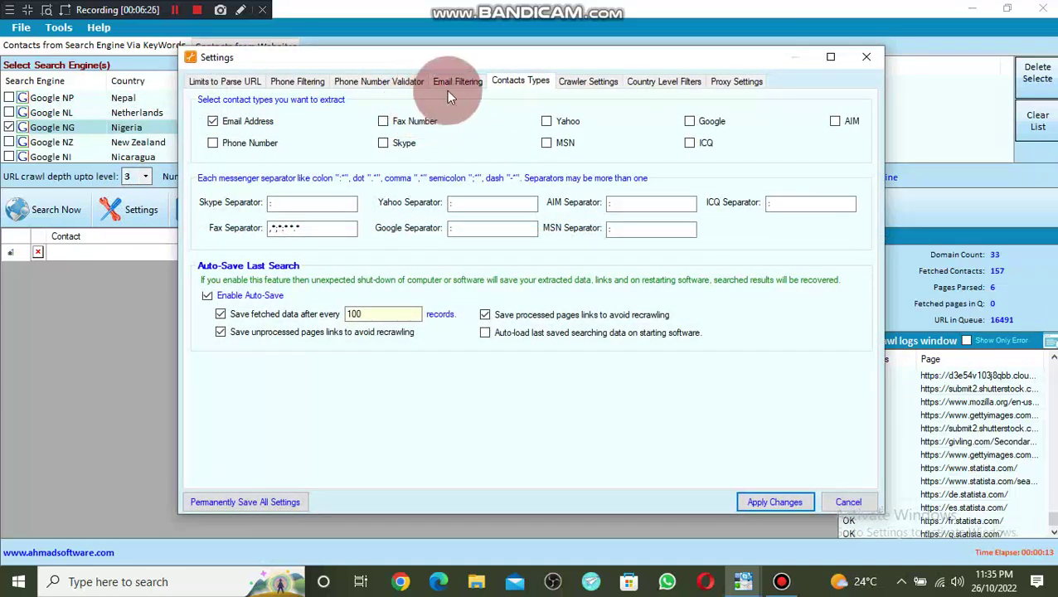
Step: Enter the Nigerian country code +234 under Phone Filtering
click(360, 79)
click(315, 79)
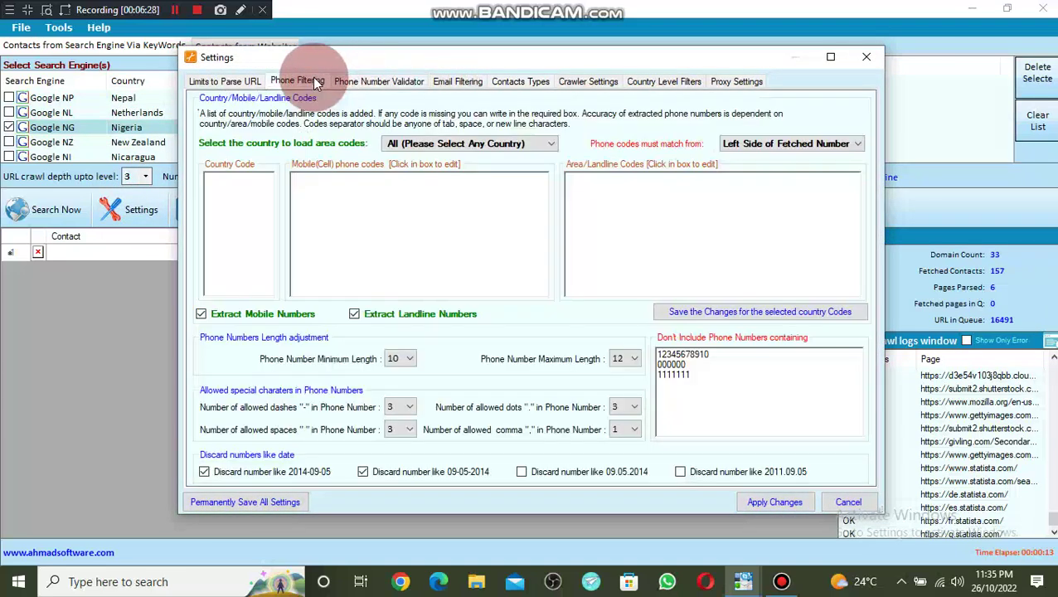
click(228, 190)
text(+234)
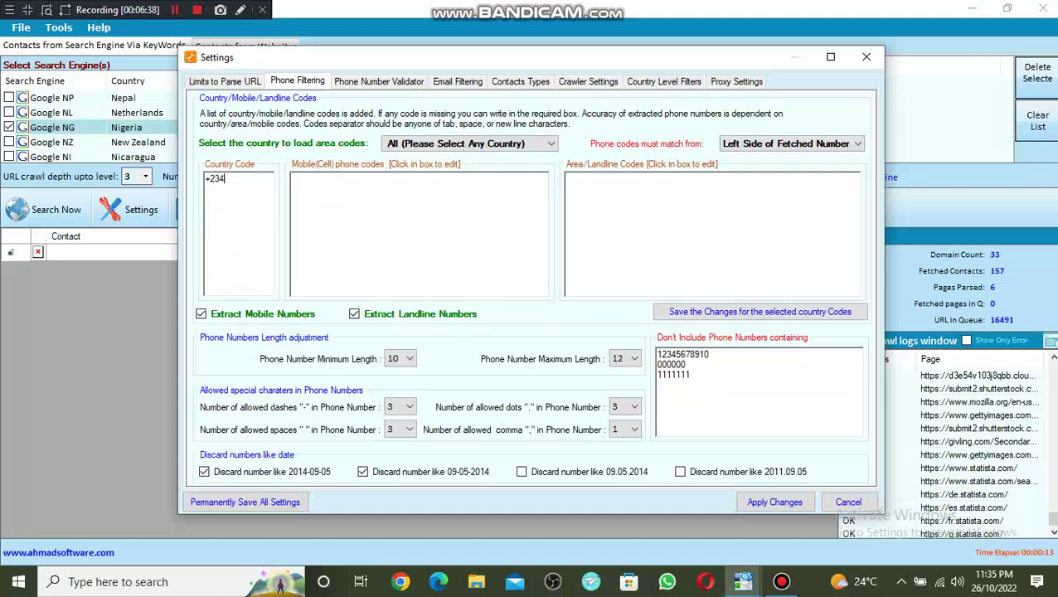
click(323, 206)
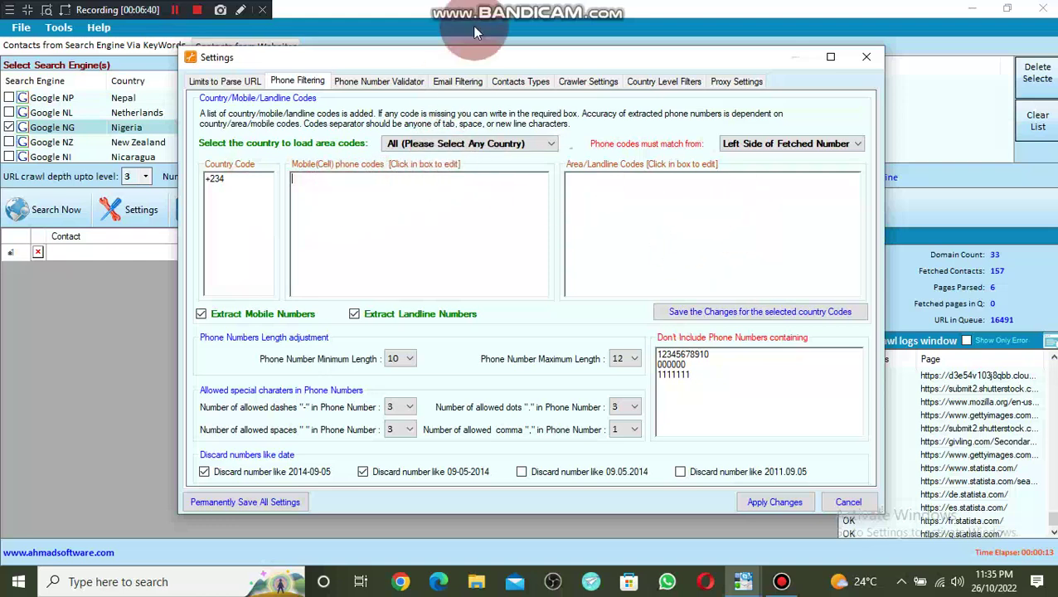
Step: Under Contacts Types, enable Phone Number and disable Email Address
click(652, 81)
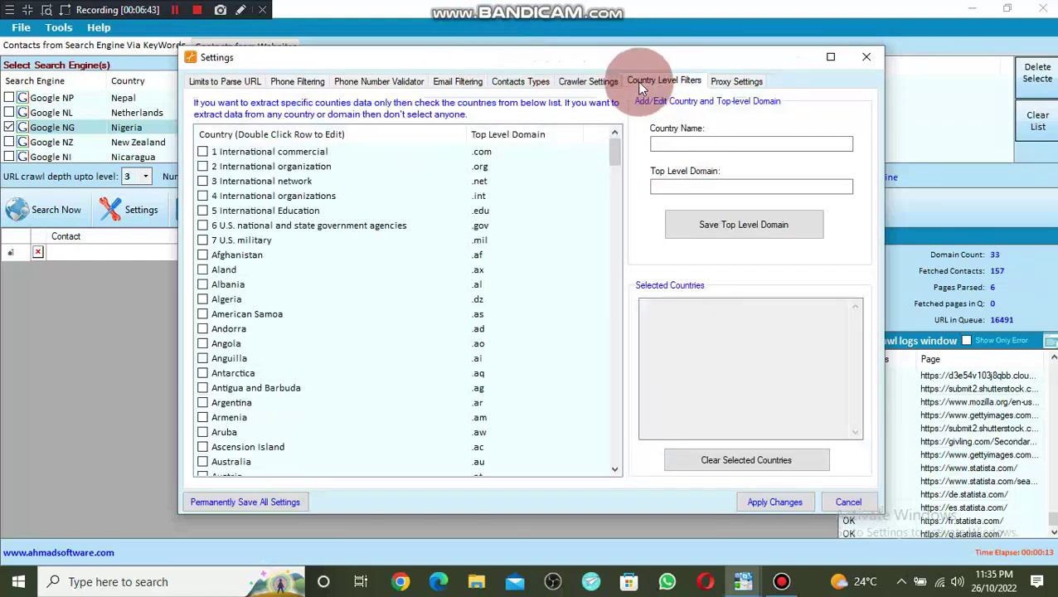
click(522, 80)
click(209, 169)
click(231, 142)
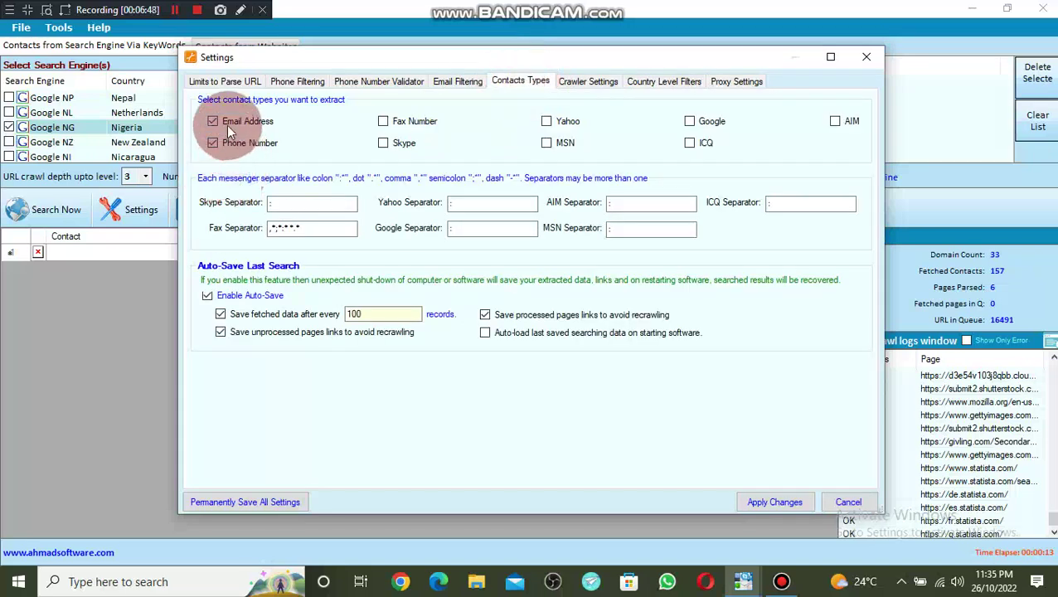
click(212, 121)
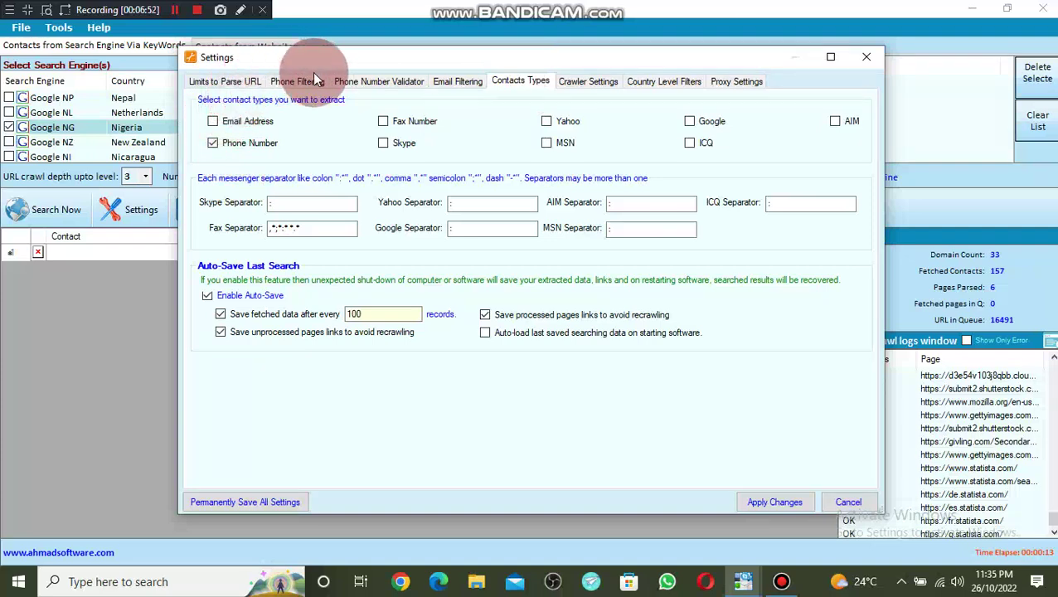
Step: Turn off Extract Landline Numbers and apply the changed settings
click(297, 81)
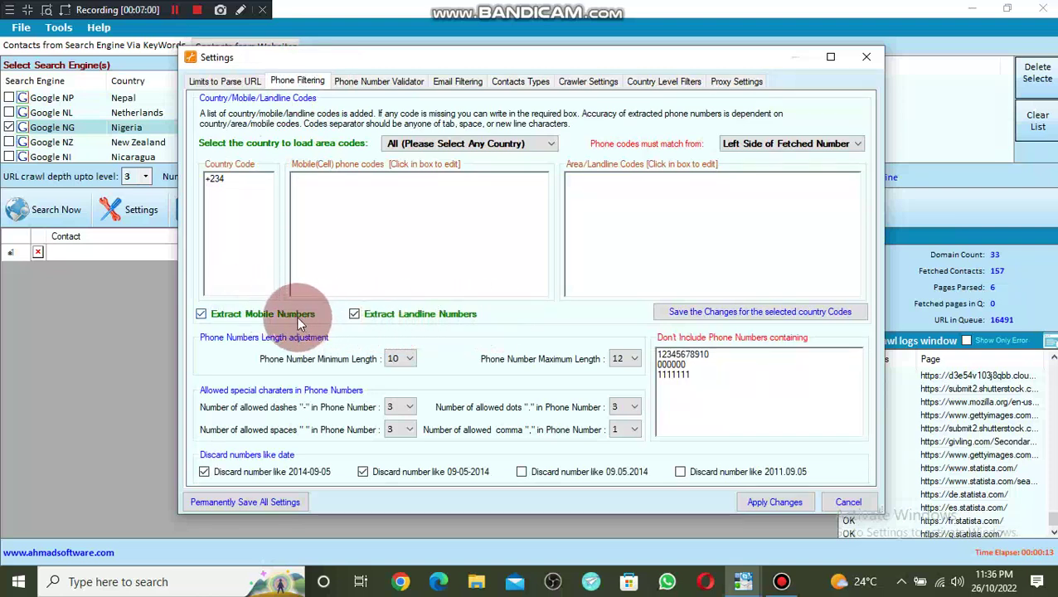
click(354, 313)
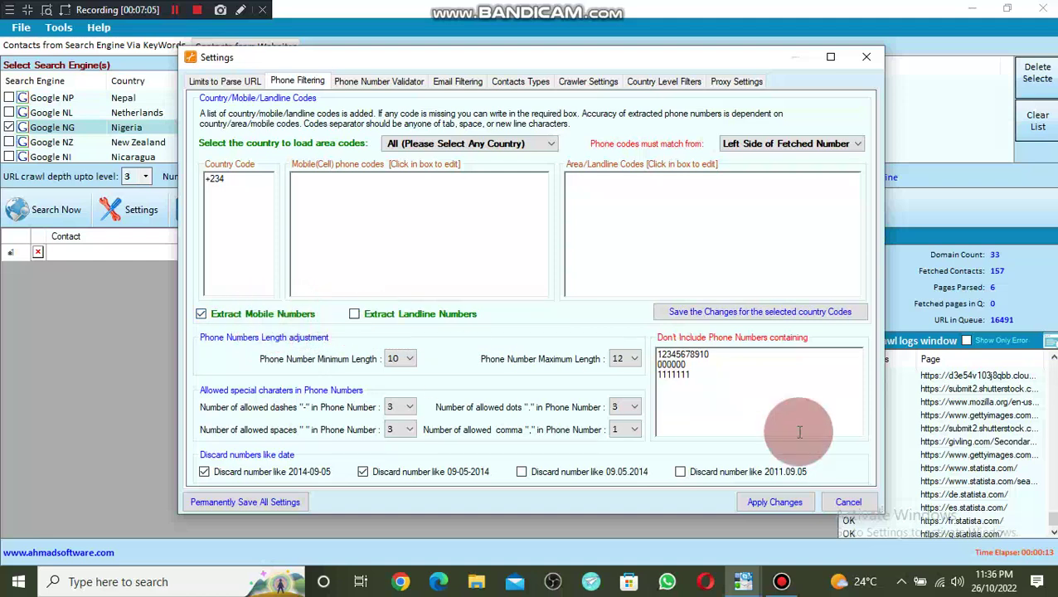
click(778, 502)
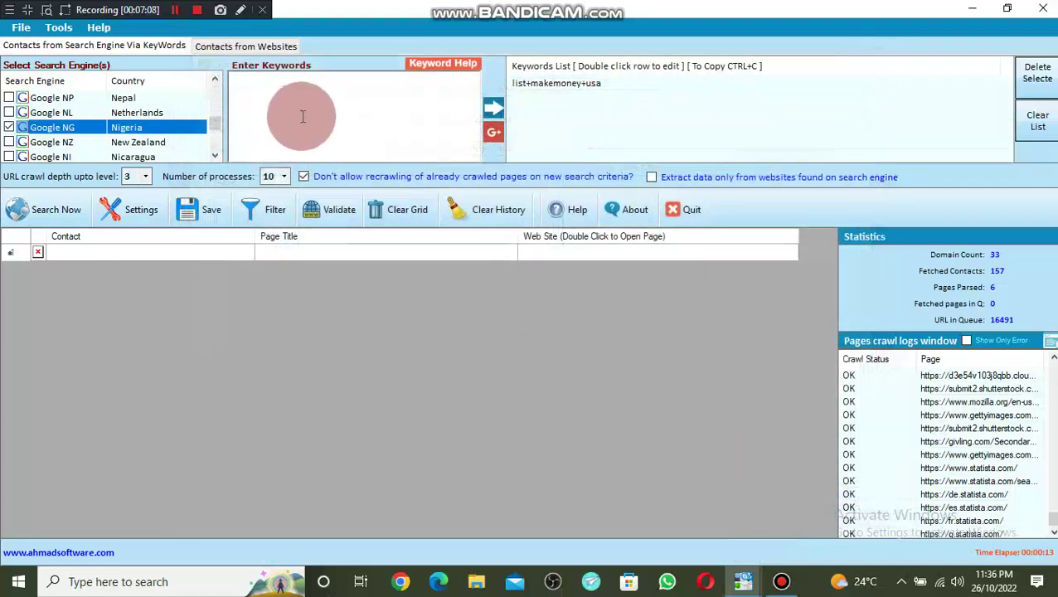
Step: Copy the existing list+makemoney+usa keyword text
click(286, 73)
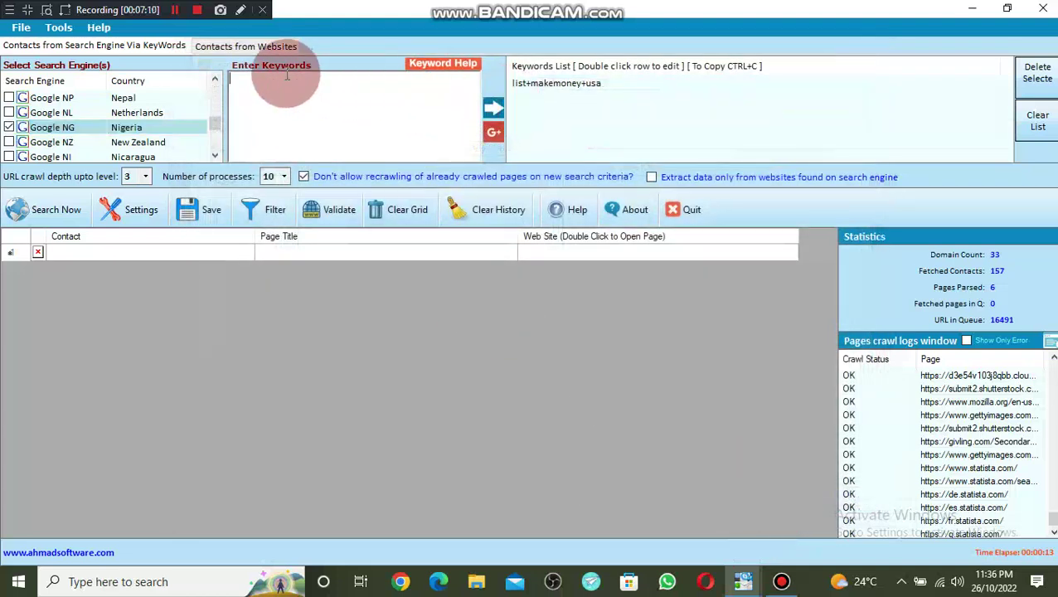
click(611, 85)
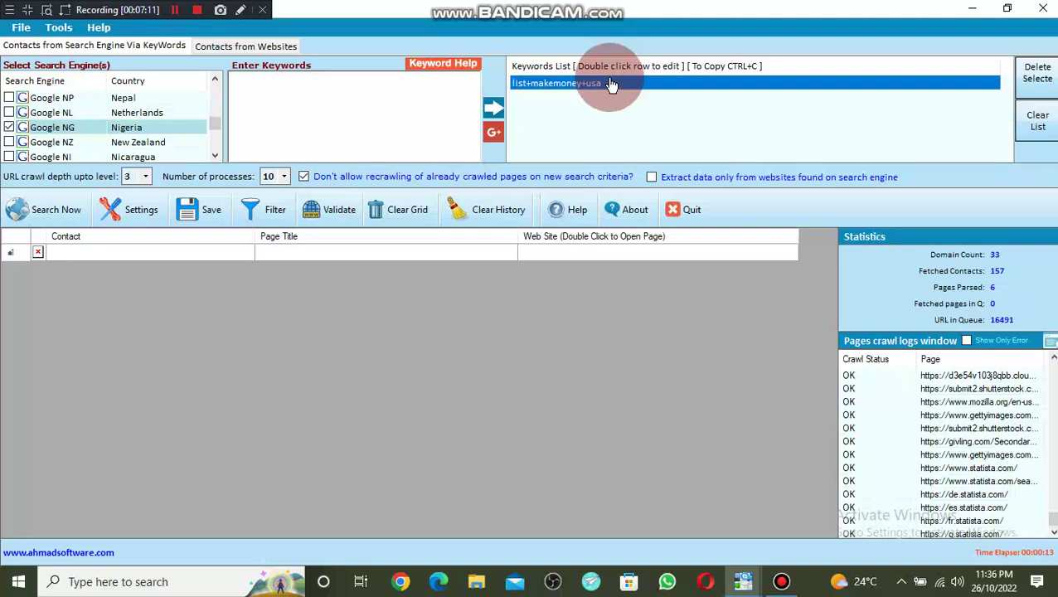
double_click(557, 83)
right_click(554, 82)
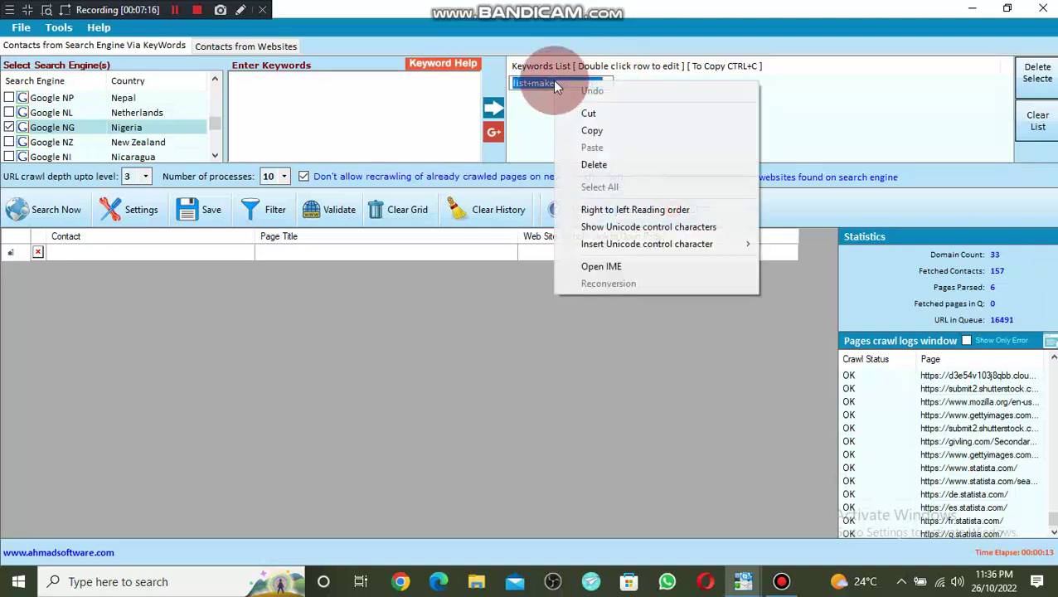
click(575, 129)
Step: Paste it as a new keyword, change usa to nigeria, and add list+makemoney+nigeria
click(343, 77)
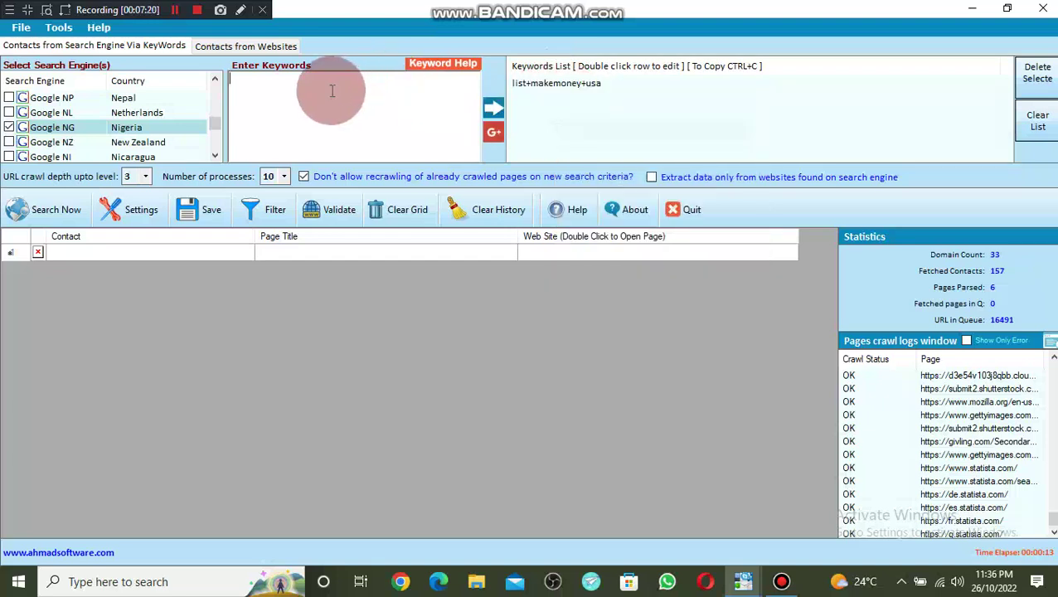
text(V)
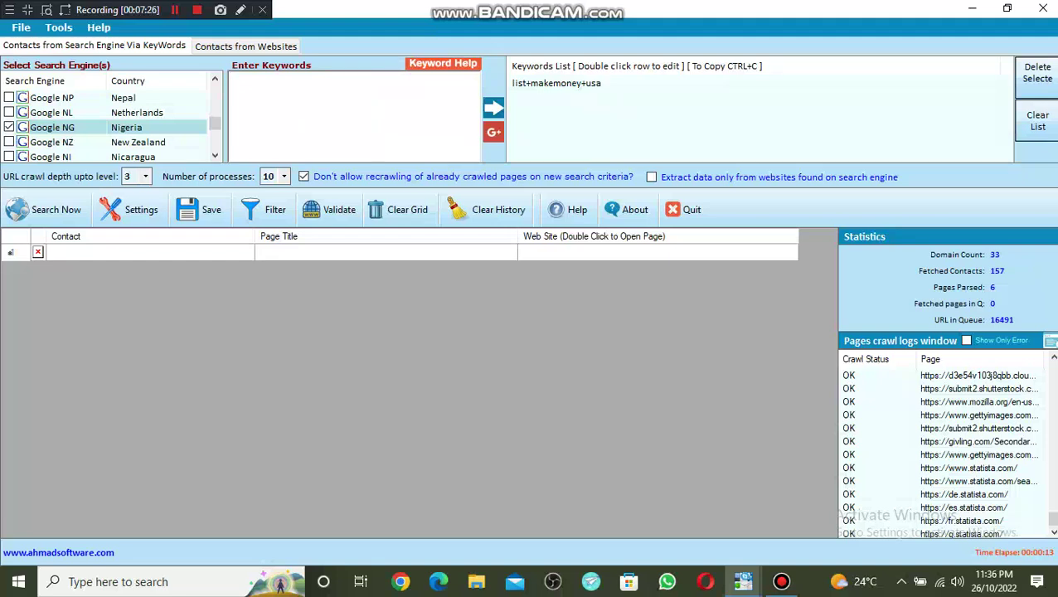
key(ctrl+v)
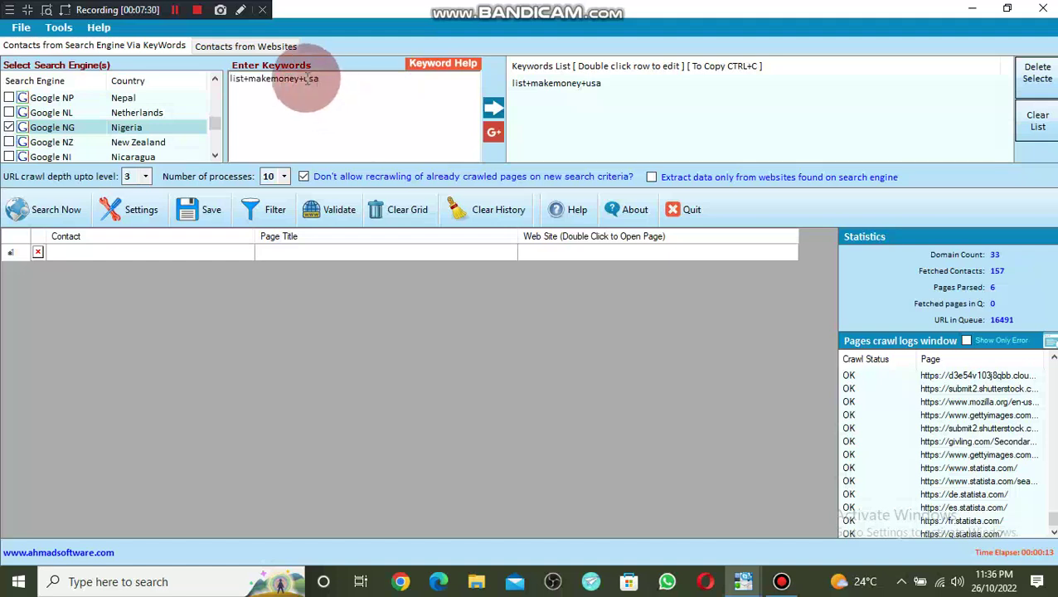
drag(306, 78, 338, 84)
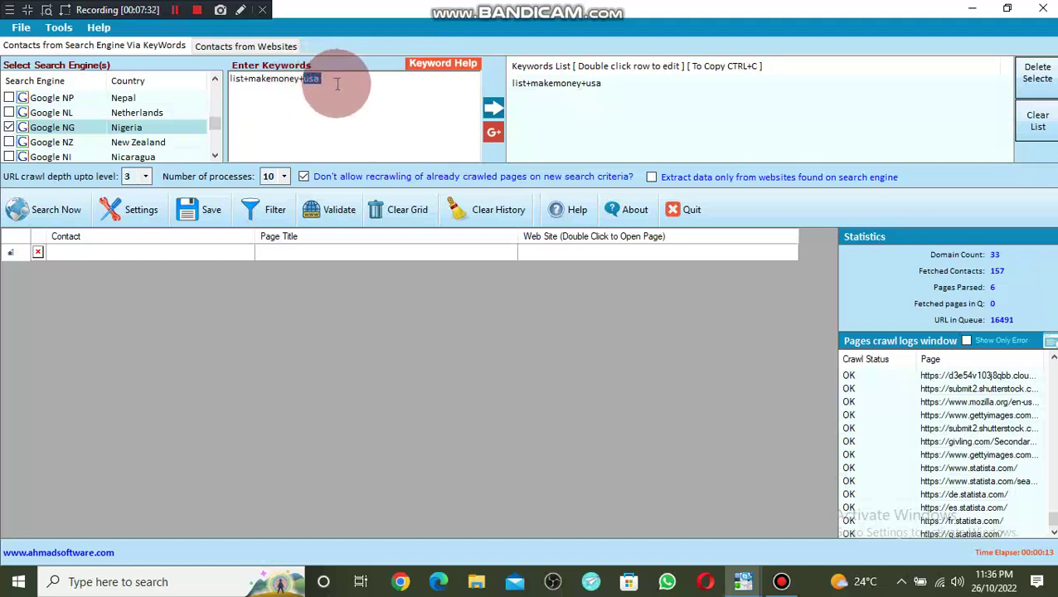
text(nigeri)
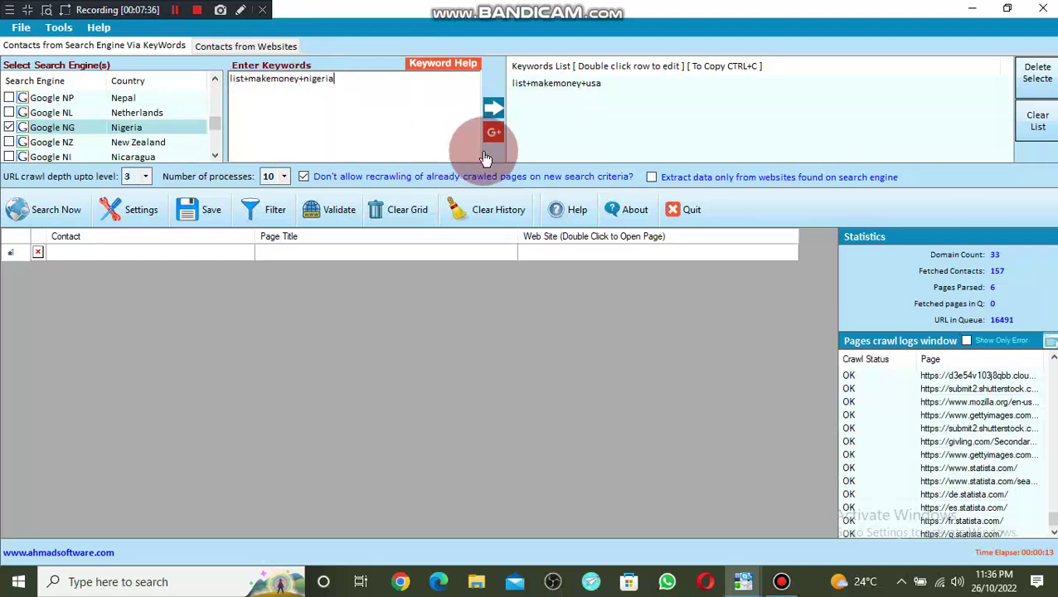
click(491, 121)
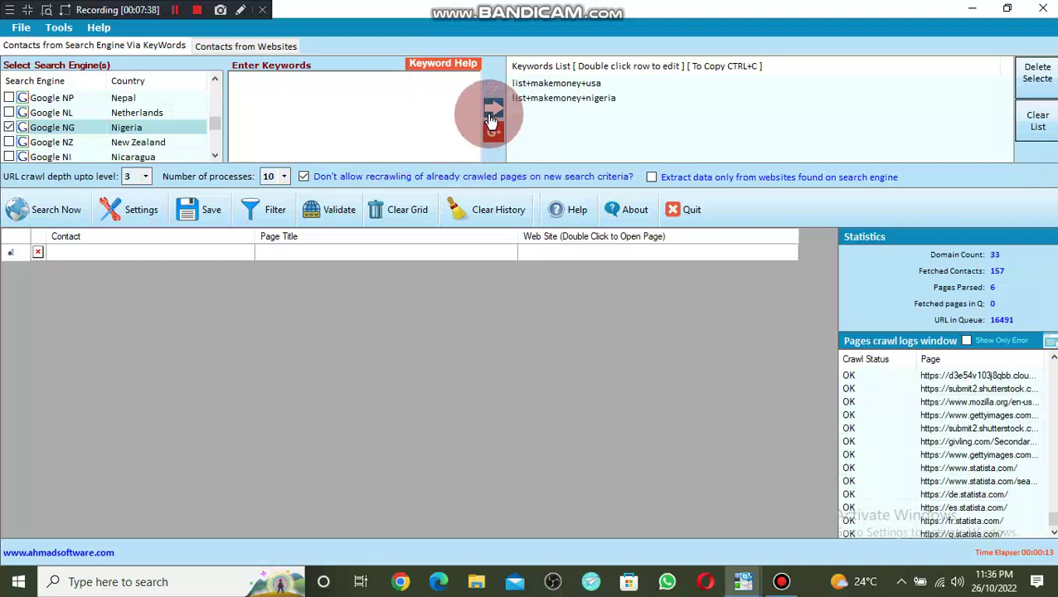
Step: Delete the old list+makemoney+usa keyword entry
double_click(598, 86)
right_click(598, 85)
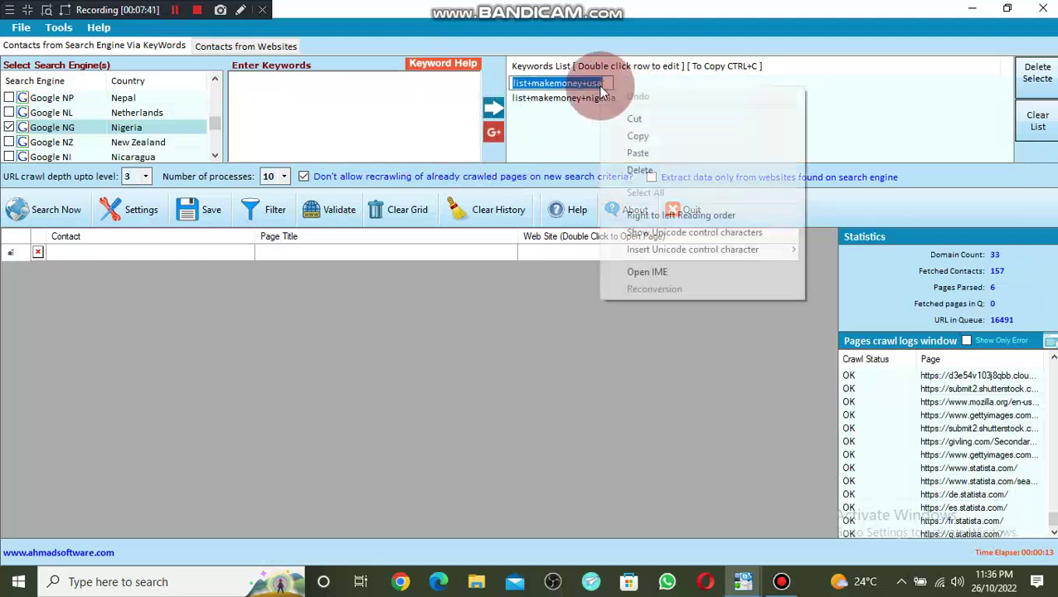
click(637, 170)
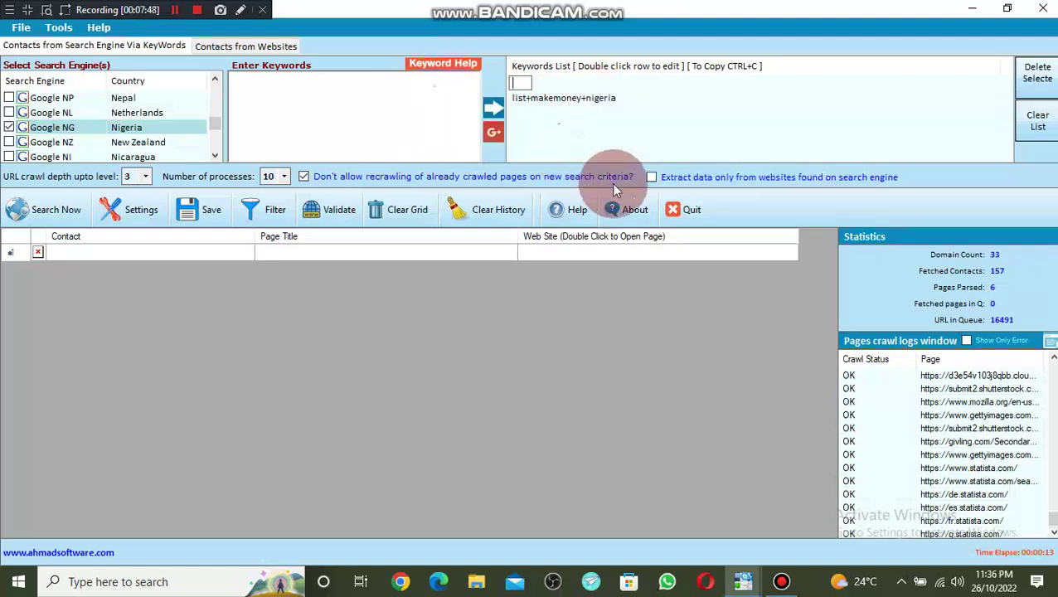
Step: Run a fresh crawl discarding the old page queue, then stop it at 46 phone contacts
click(60, 215)
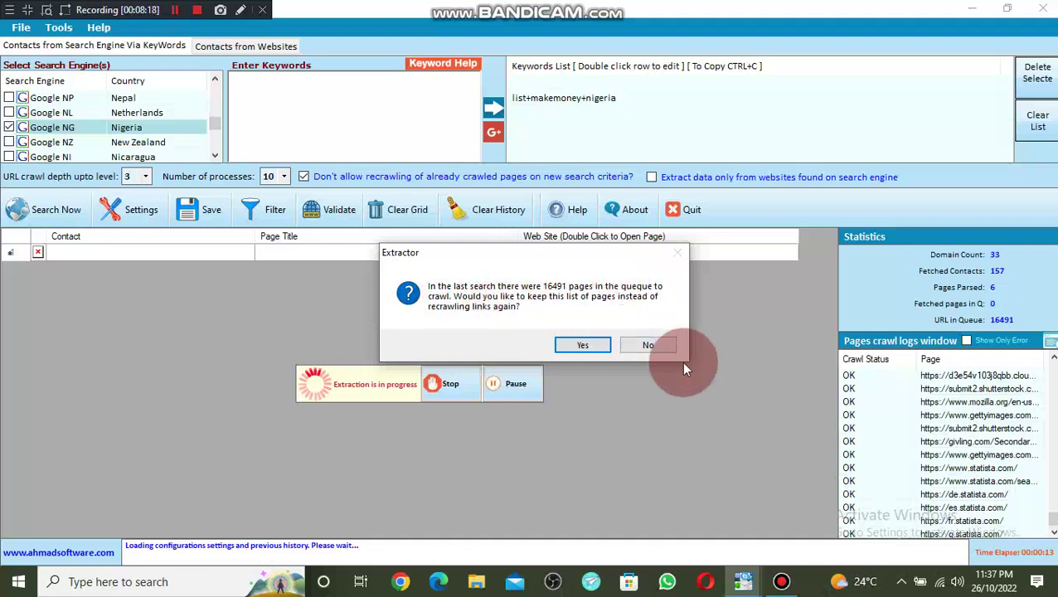
click(647, 345)
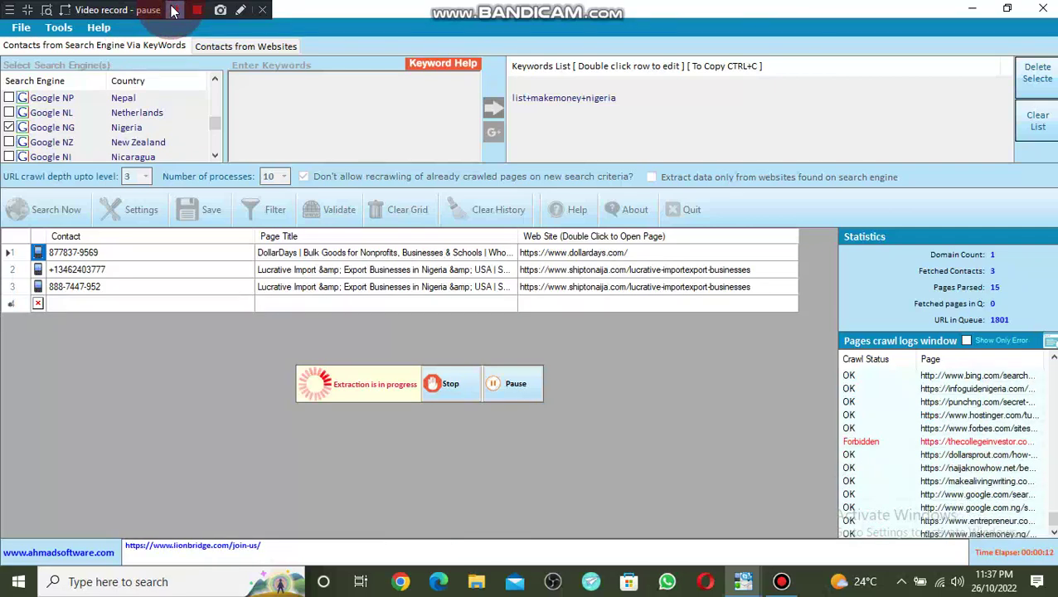
click(174, 10)
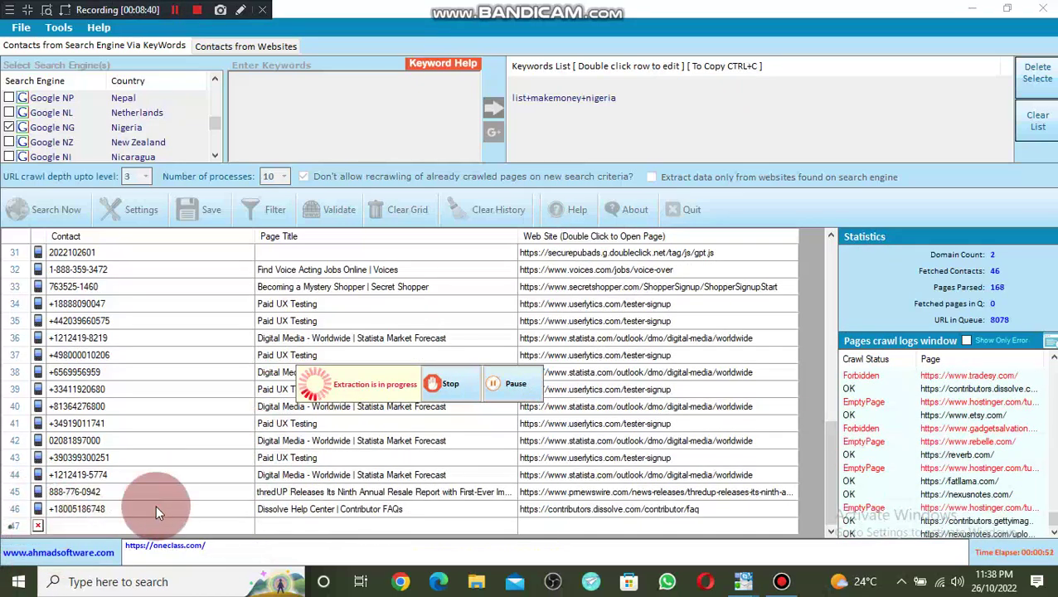
click(455, 384)
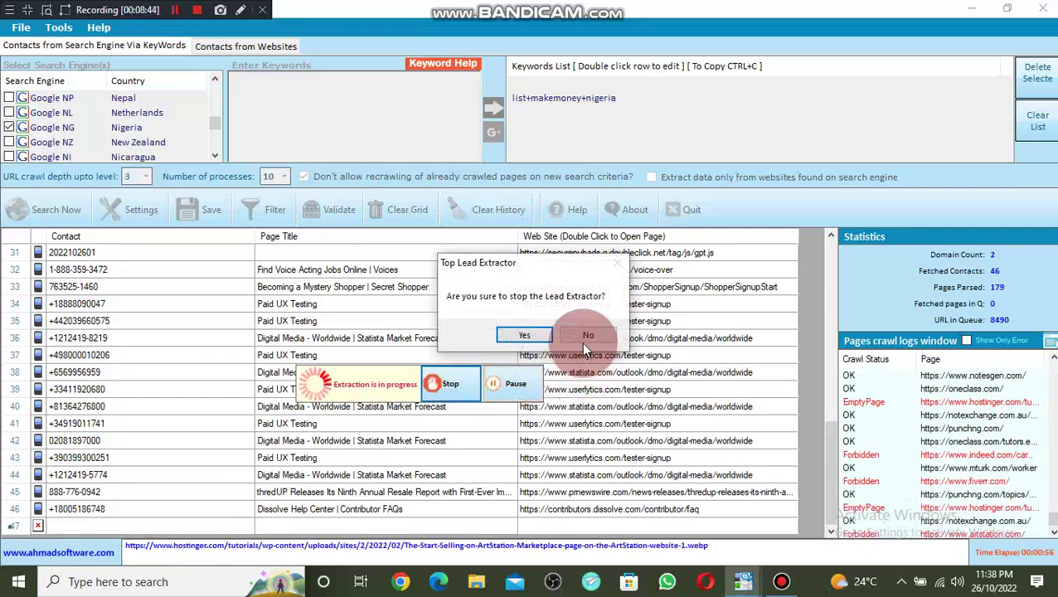
click(510, 333)
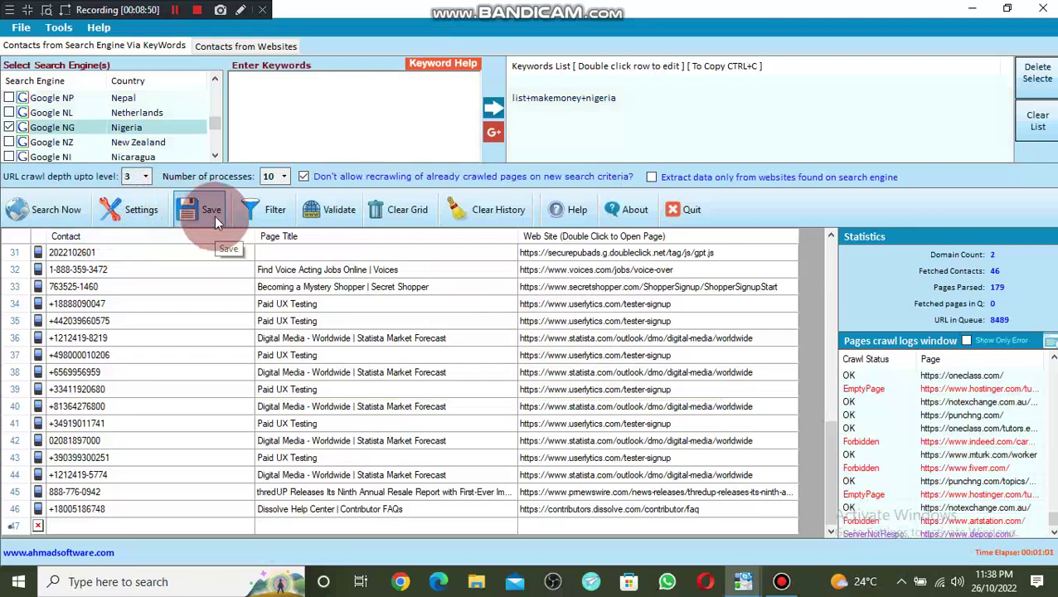
click(201, 216)
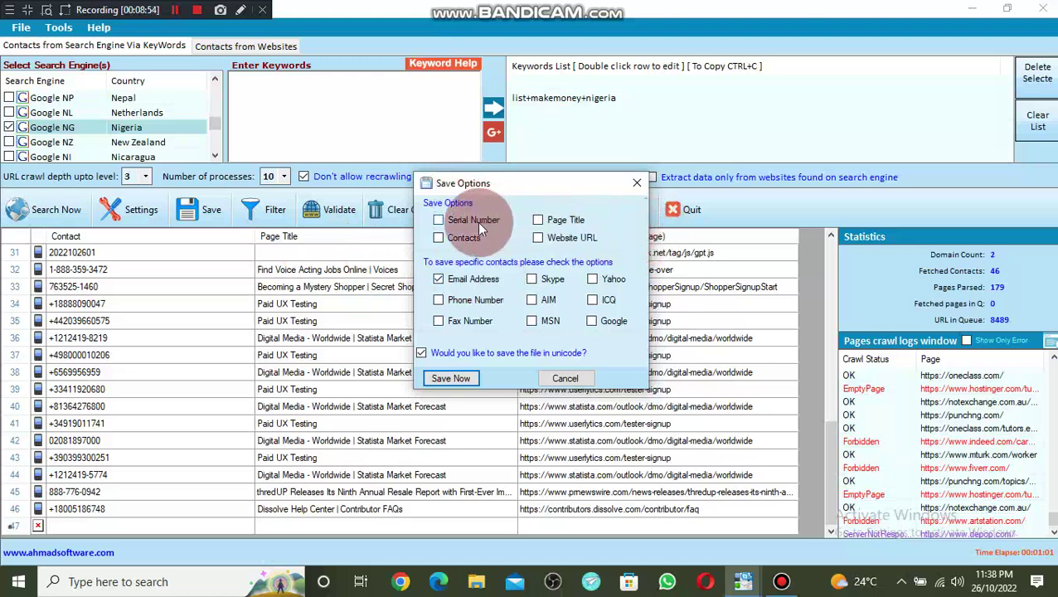
click(461, 301)
click(452, 282)
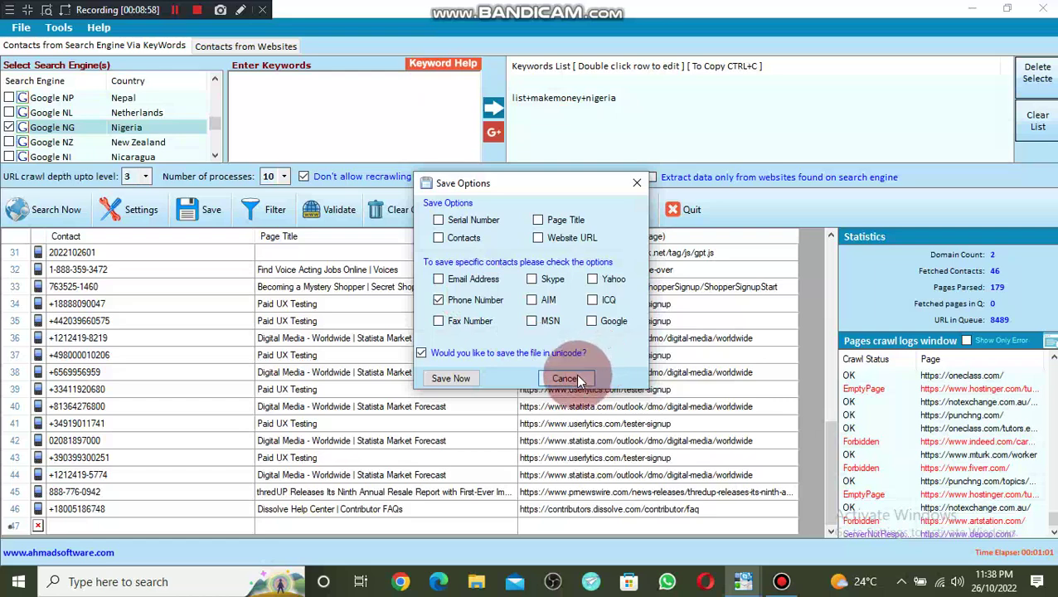
click(450, 380)
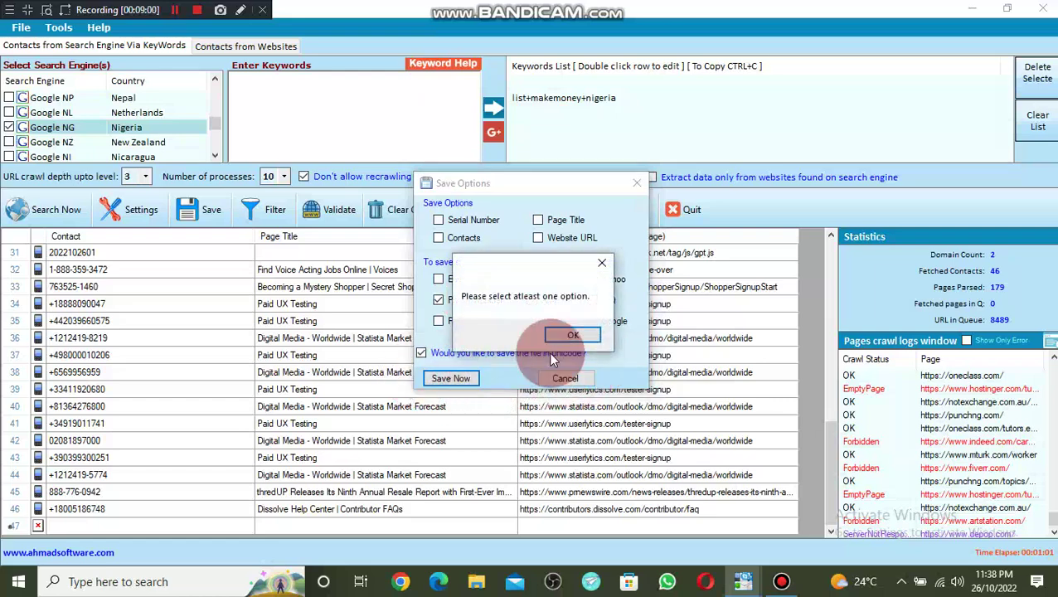
click(578, 335)
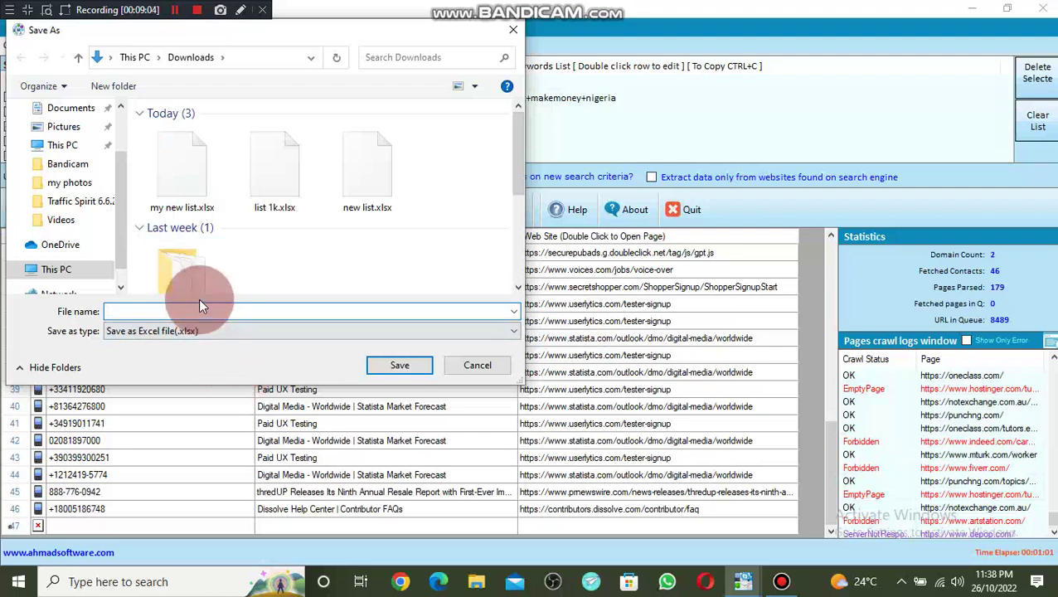
text(my new)
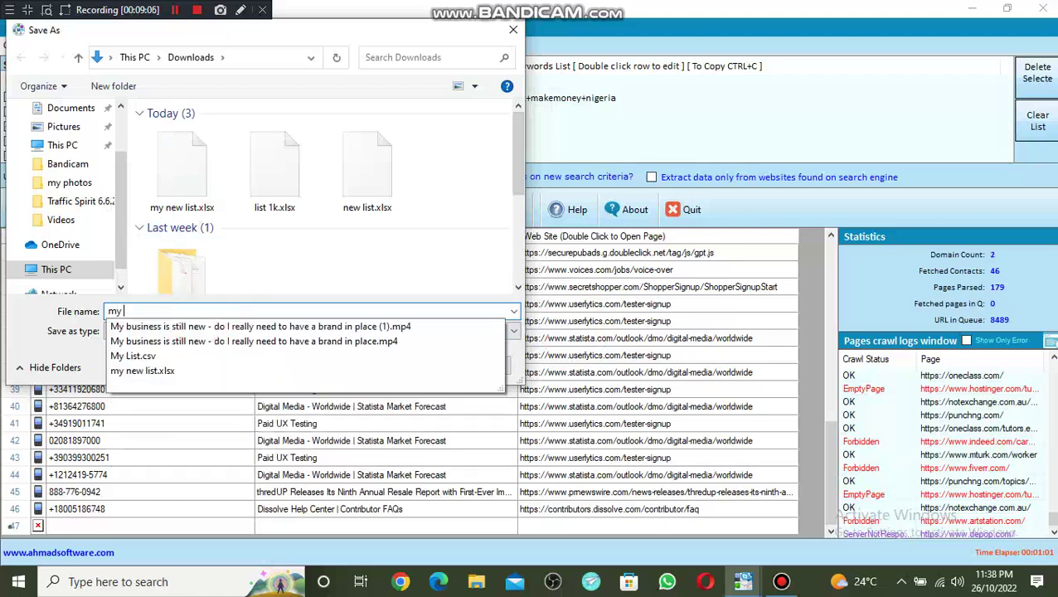
click(200, 308)
text(number)
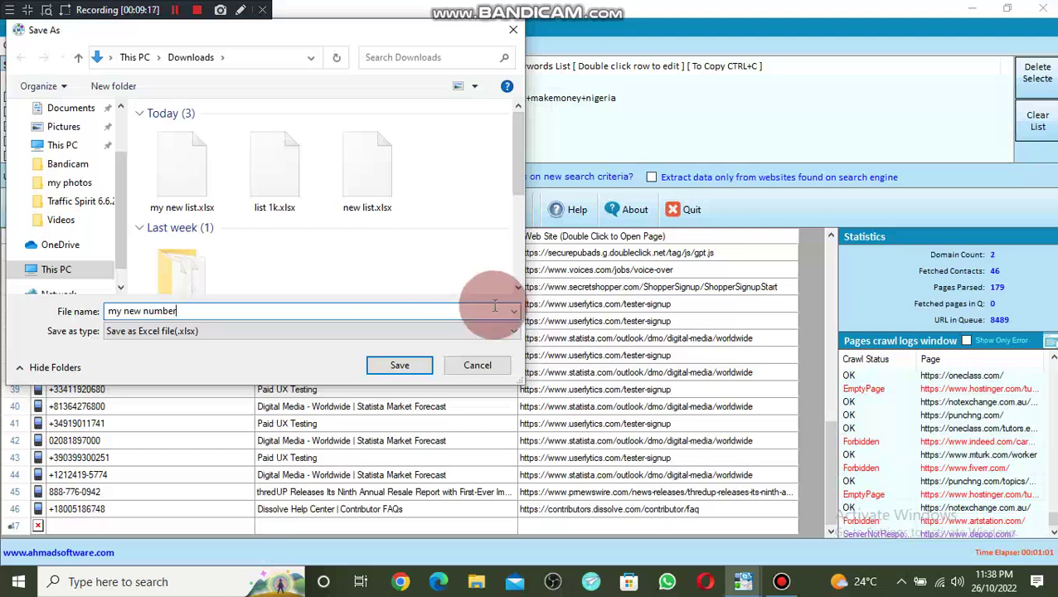
click(479, 357)
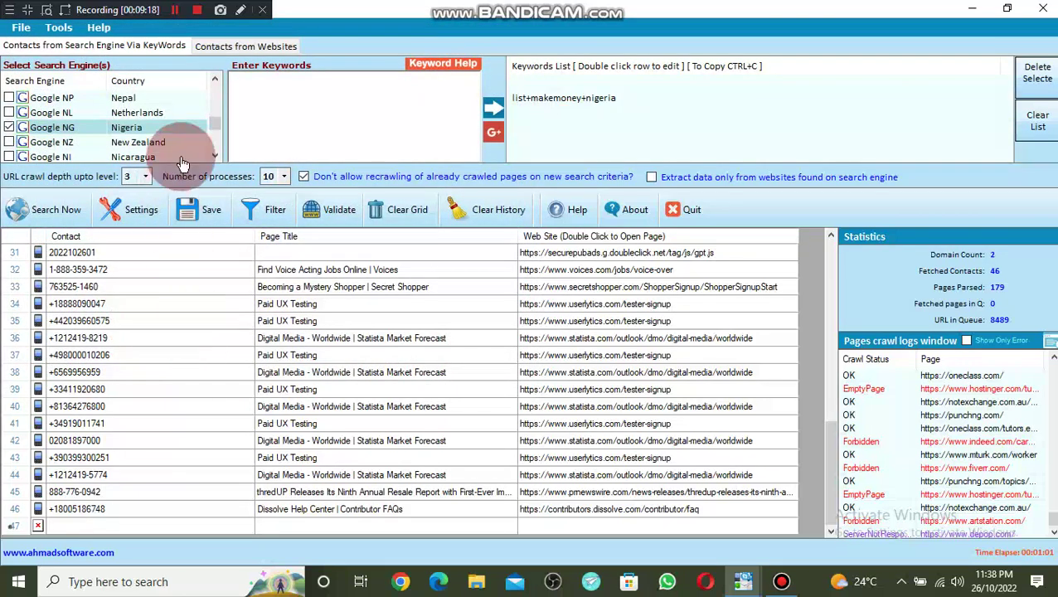
Step: Uncheck the Bing and Google search engines in the engine list
drag(216, 125, 214, 91)
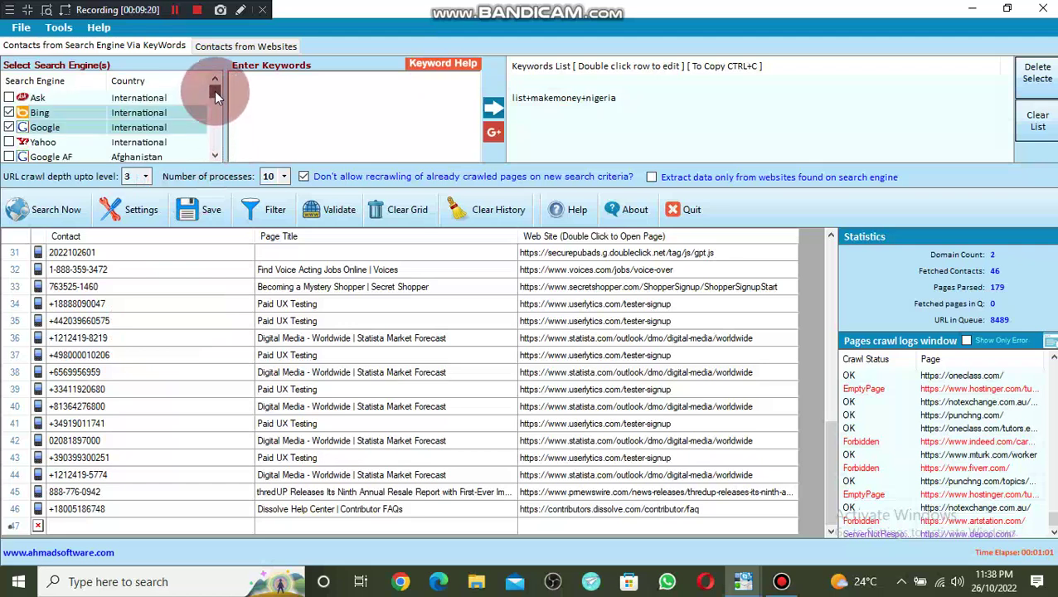
click(18, 122)
click(8, 112)
click(8, 127)
click(216, 126)
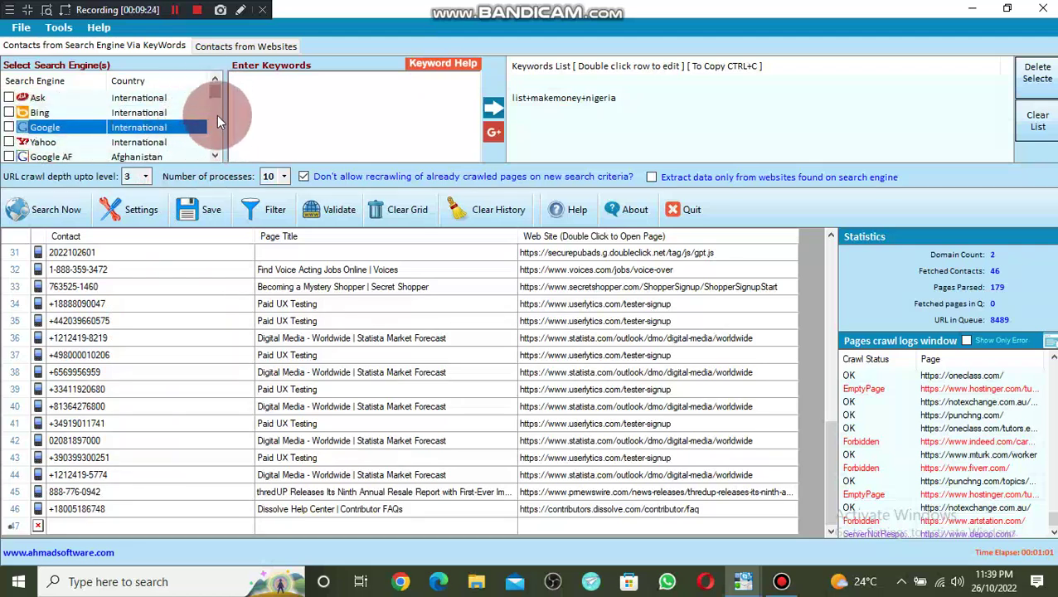
drag(216, 88, 68, 213)
Step: Start a new extraction without the old page queue, reaching 65 phone contacts
click(67, 213)
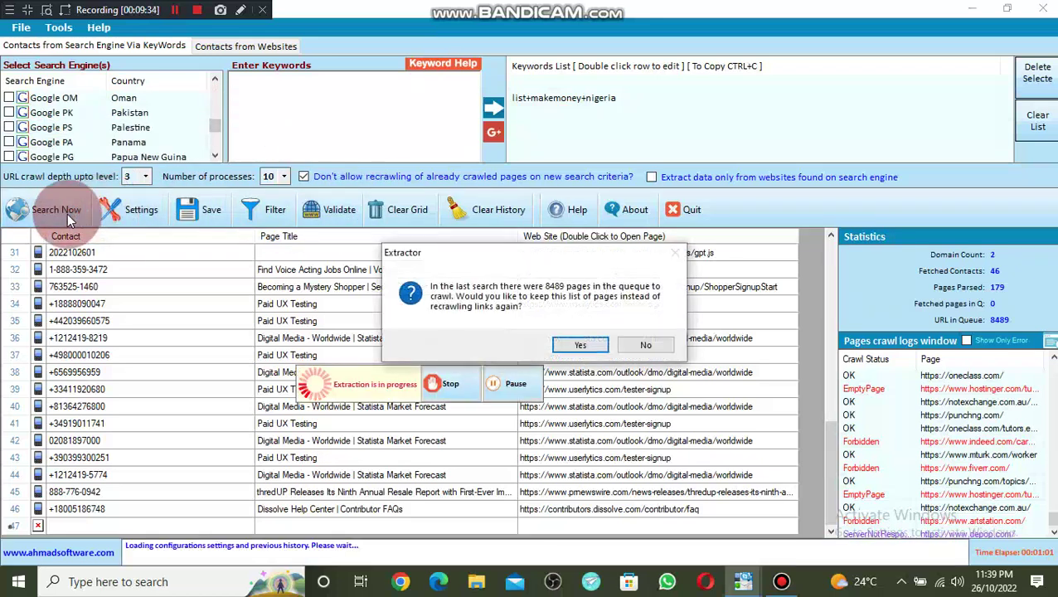
click(617, 348)
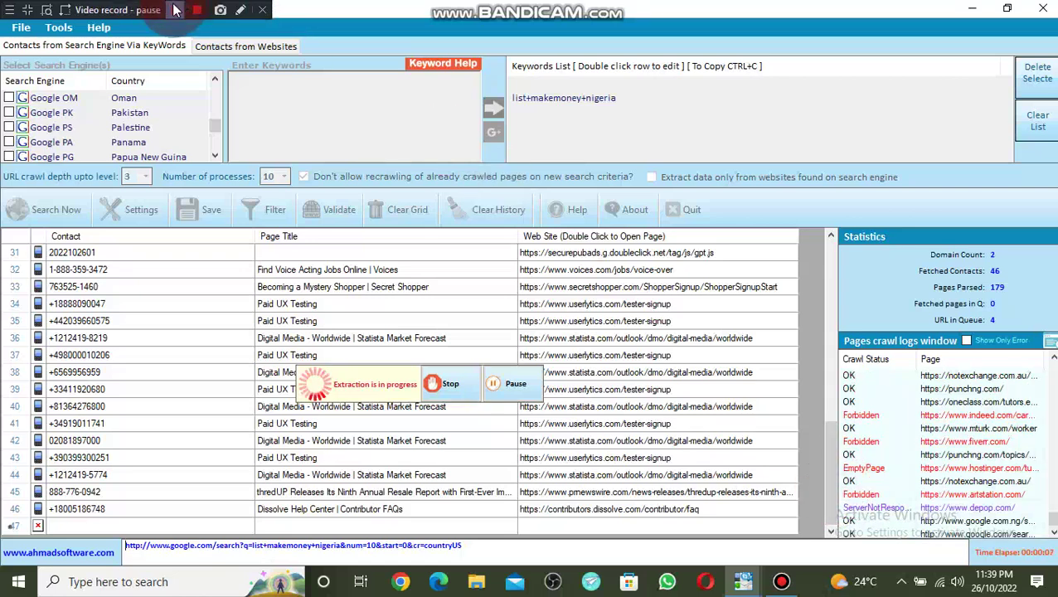
click(181, 10)
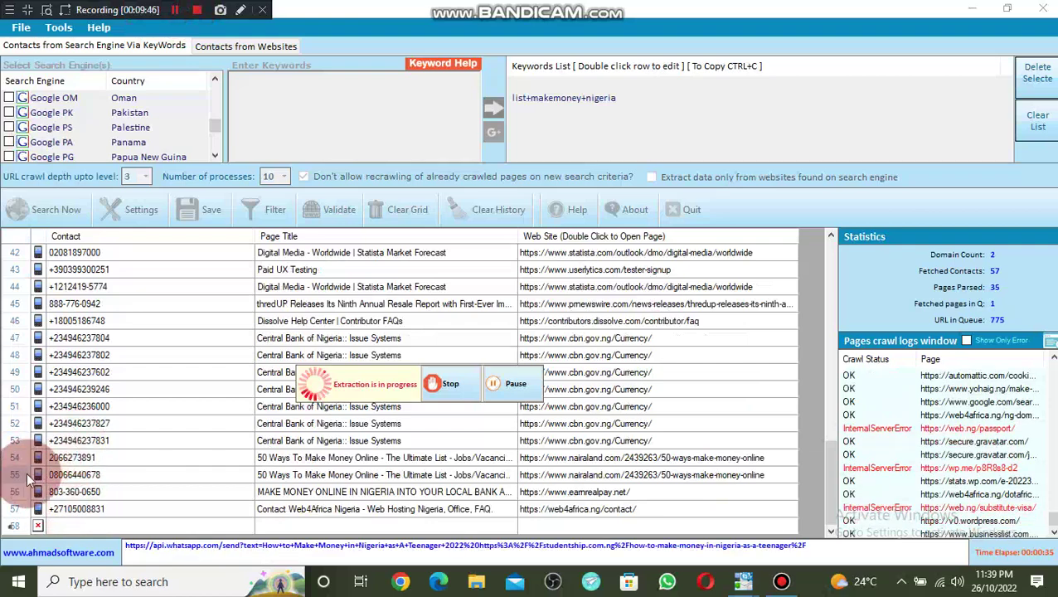
click(42, 485)
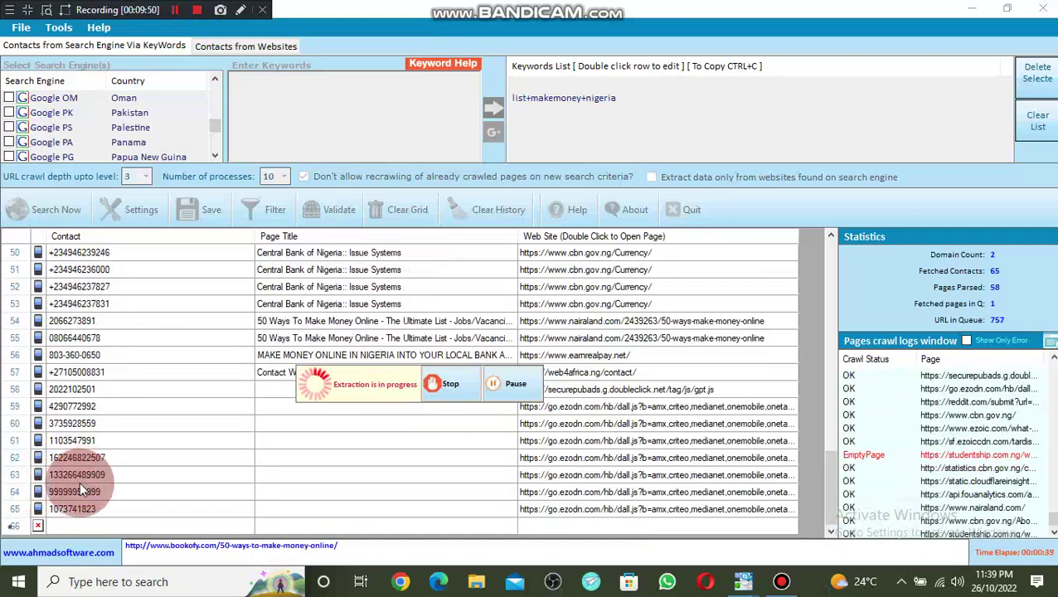
click(73, 322)
click(87, 455)
click(106, 487)
click(73, 470)
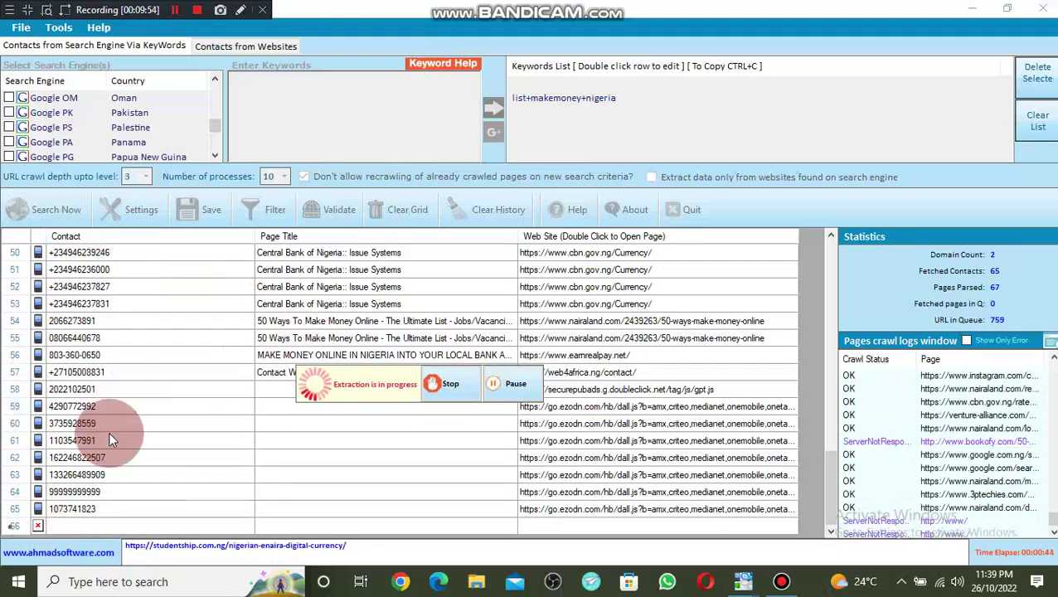
click(228, 380)
click(180, 396)
click(407, 423)
click(383, 282)
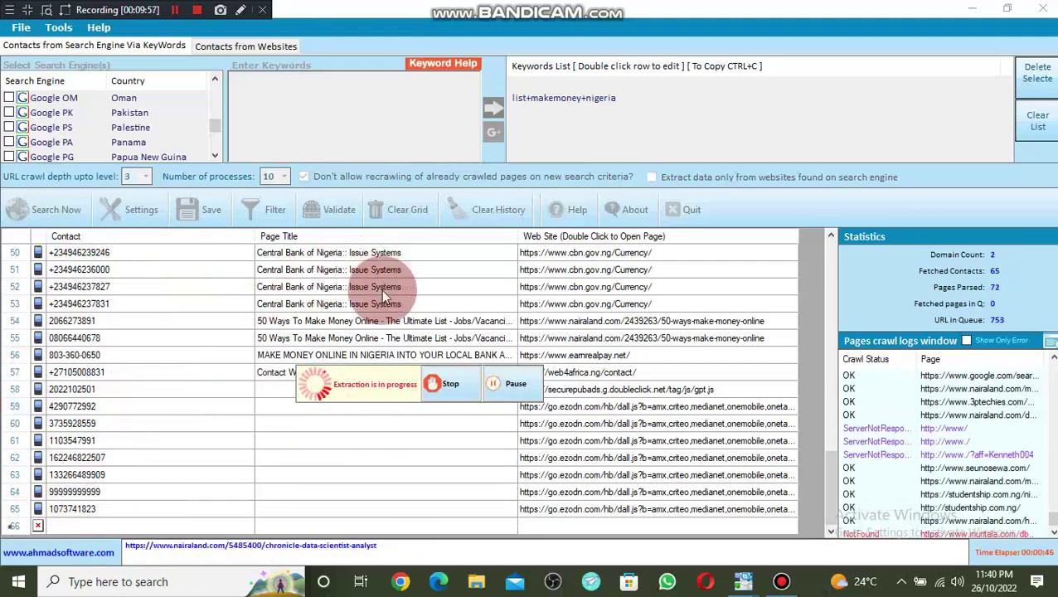